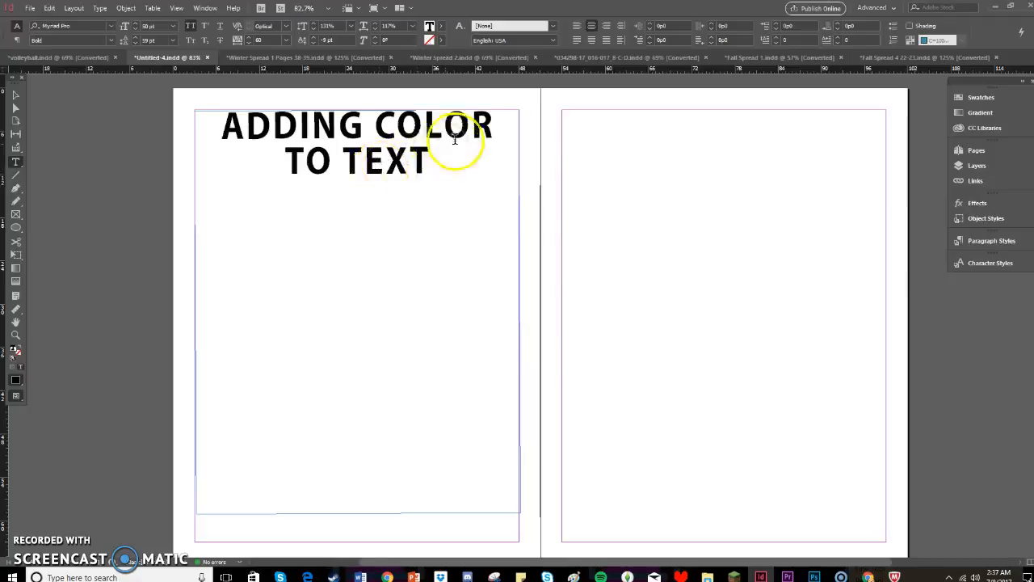
# Extend the heading's text frame down to the bottom margin and align its left and top edges with the margins.
pyautogui.moveTo(429, 162); pyautogui.dragTo(230, 131)
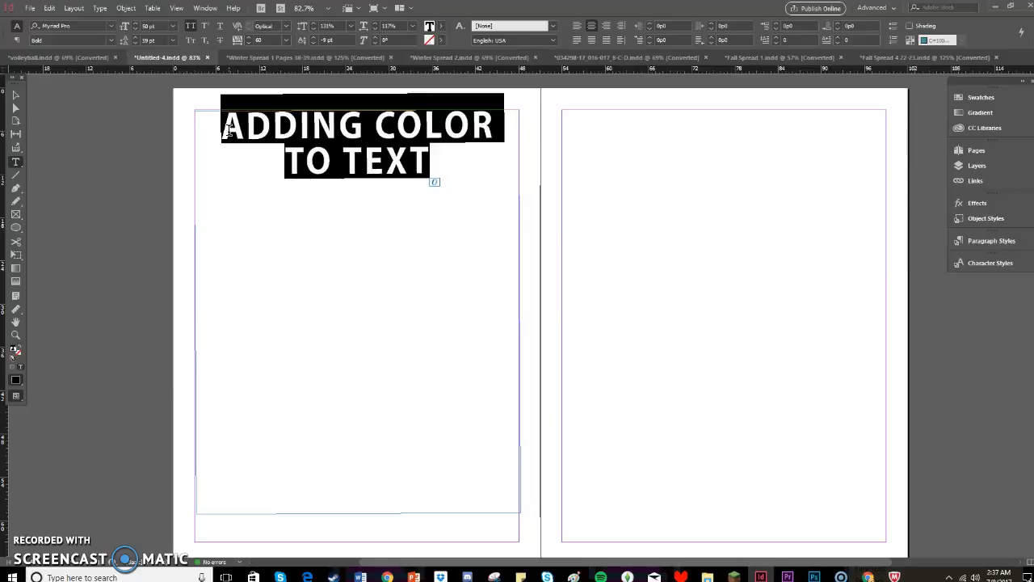
pyautogui.click(229, 131)
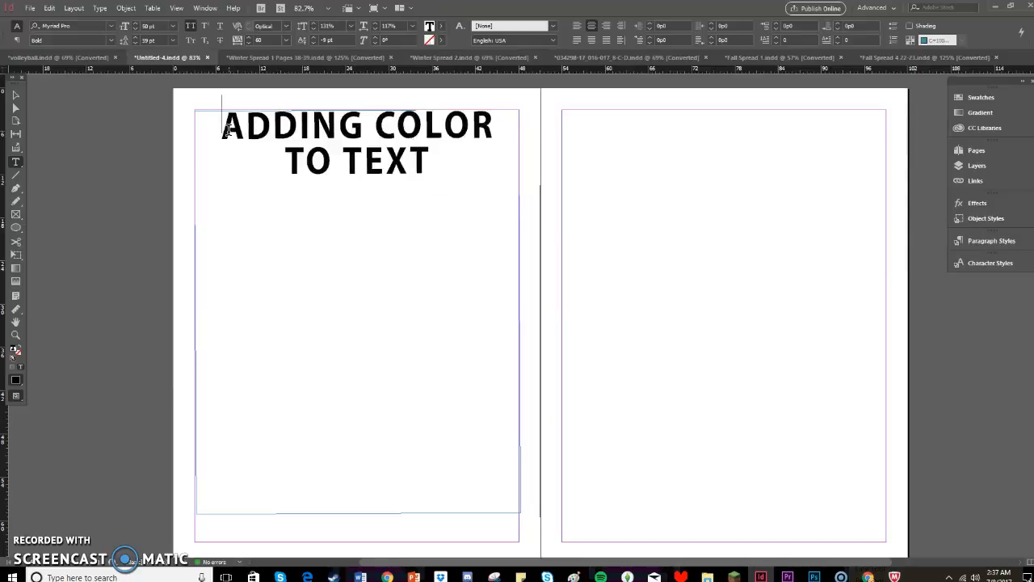
pyautogui.click(15, 95)
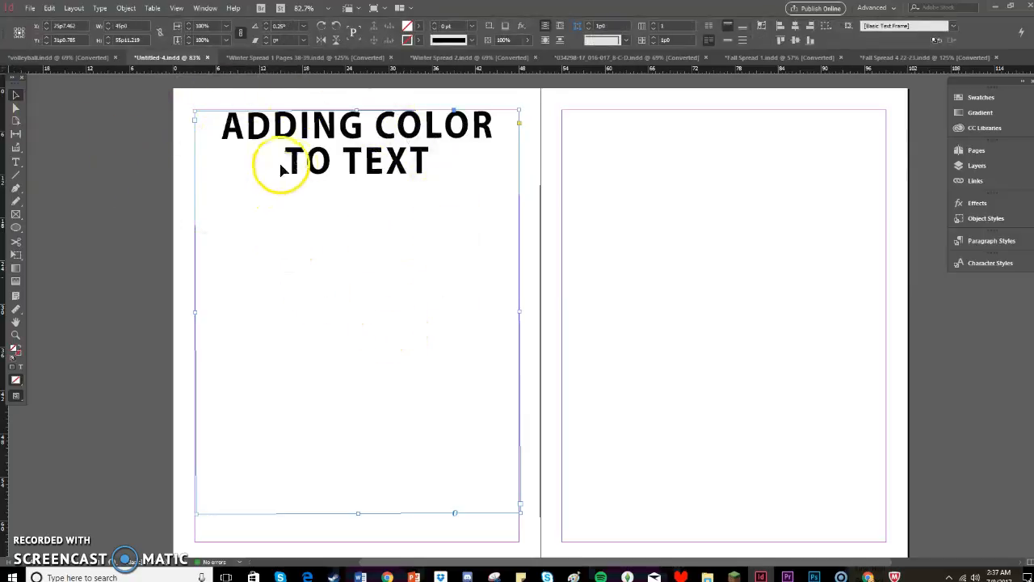
pyautogui.moveTo(359, 514); pyautogui.dragTo(356, 541)
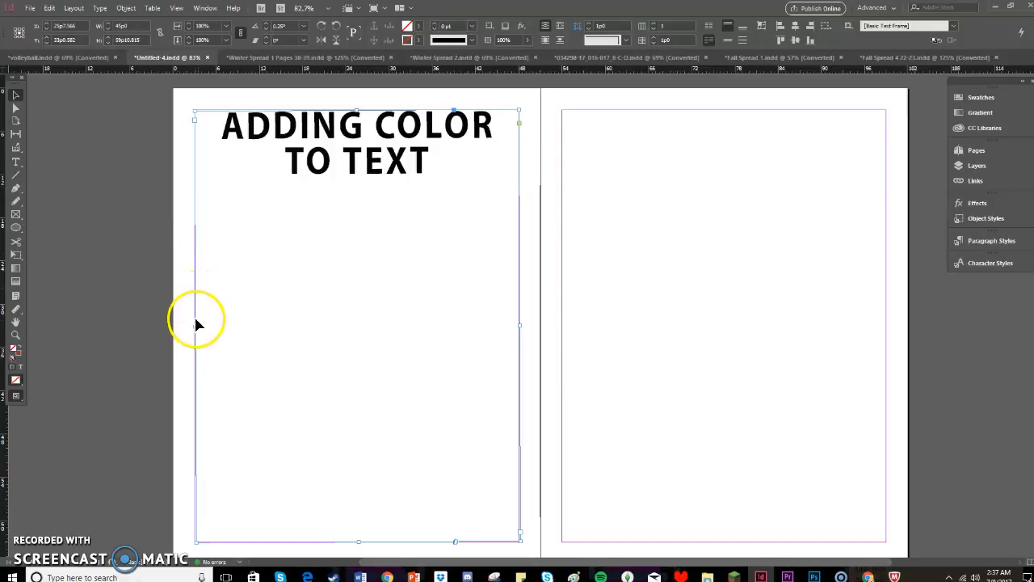
pyautogui.moveTo(196, 326); pyautogui.dragTo(194, 332)
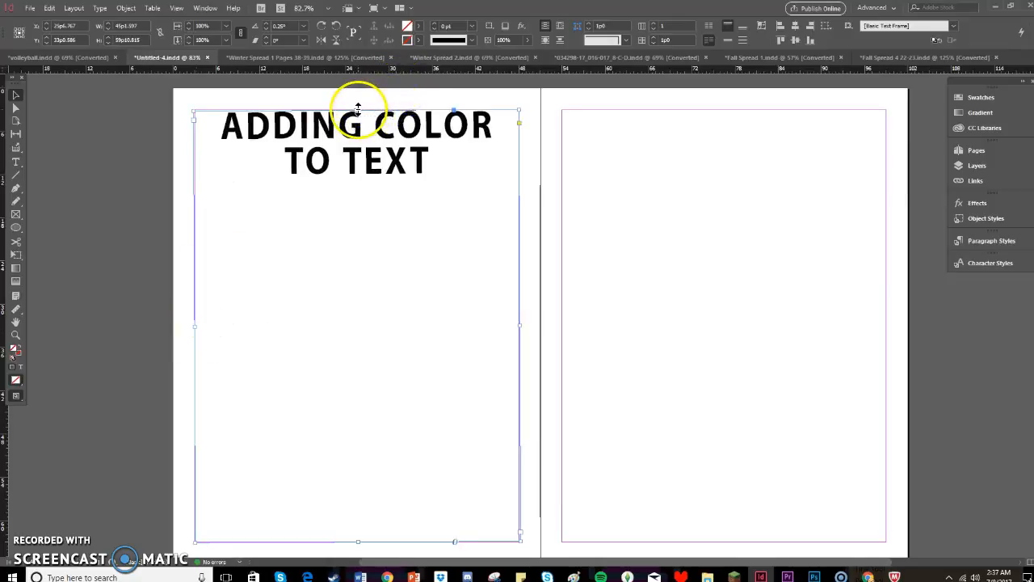
pyautogui.moveTo(358, 107); pyautogui.dragTo(360, 111)
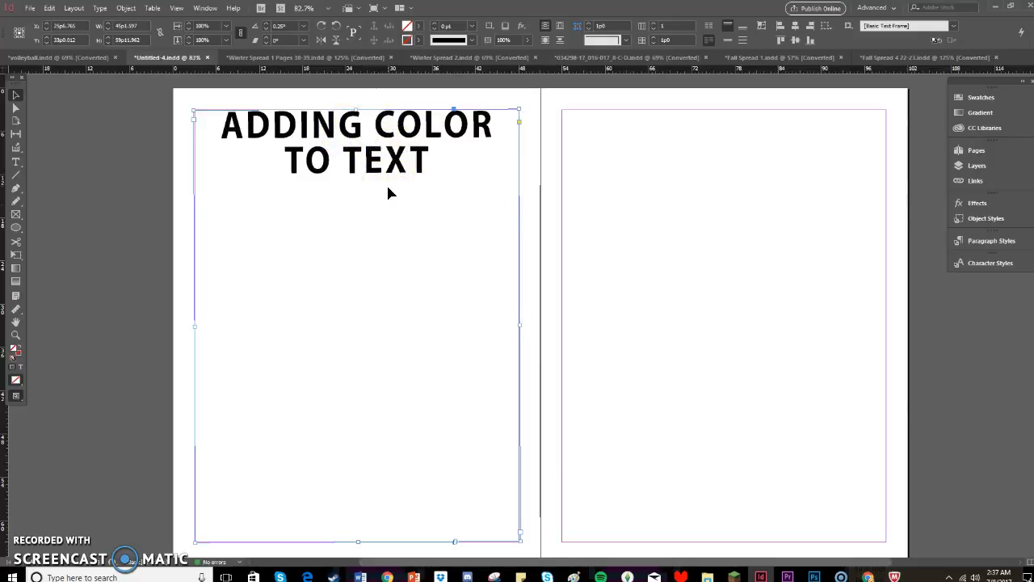
# Select the word ADDING in the heading text.
pyautogui.click(435, 166)
pyautogui.doubleClick(433, 165)
pyautogui.moveTo(241, 130); pyautogui.dragTo(411, 167)
pyautogui.click(404, 161)
pyautogui.click(285, 135)
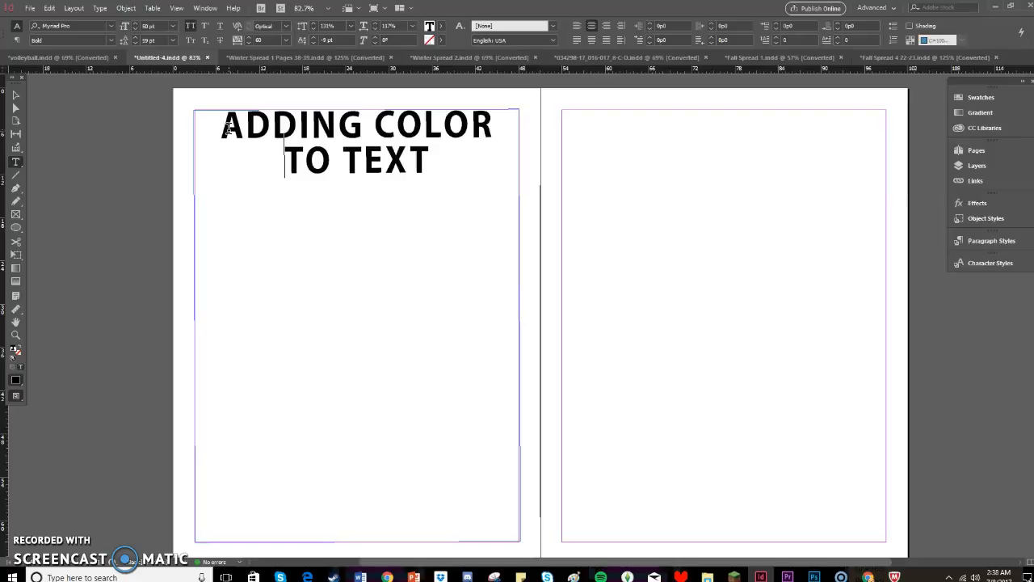
pyautogui.moveTo(229, 130); pyautogui.dragTo(363, 123)
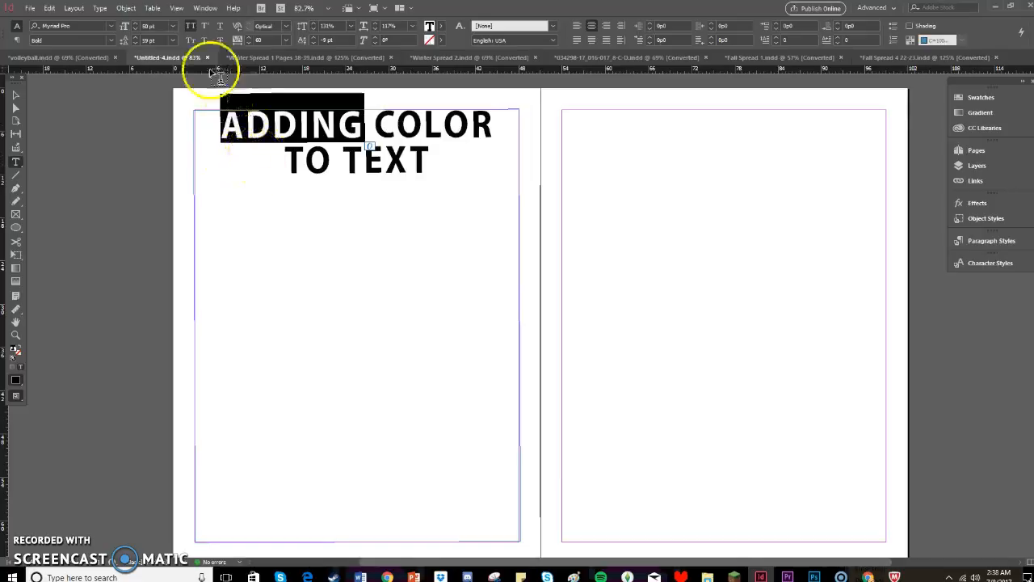
pyautogui.click(127, 10)
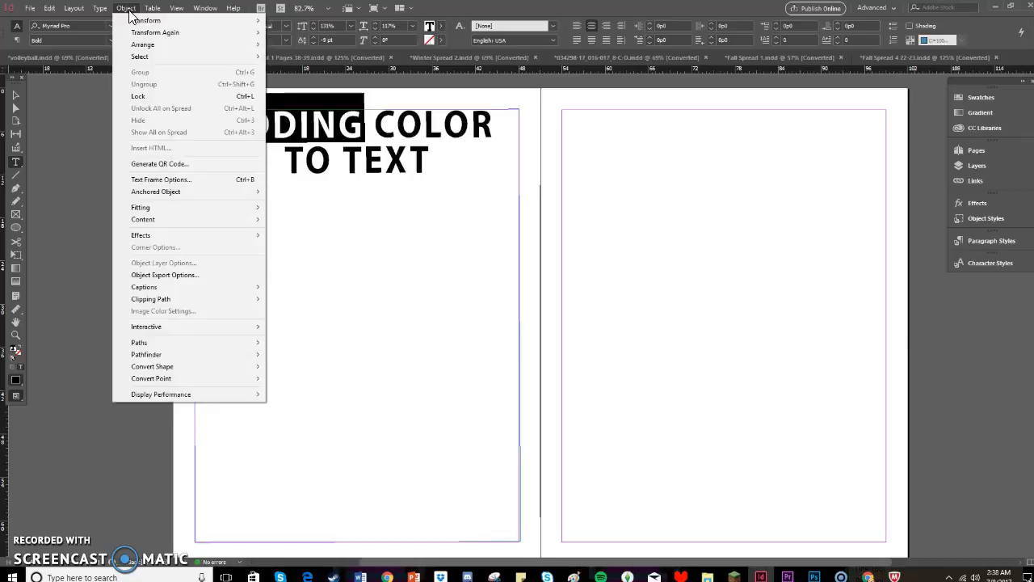
pyautogui.click(128, 9)
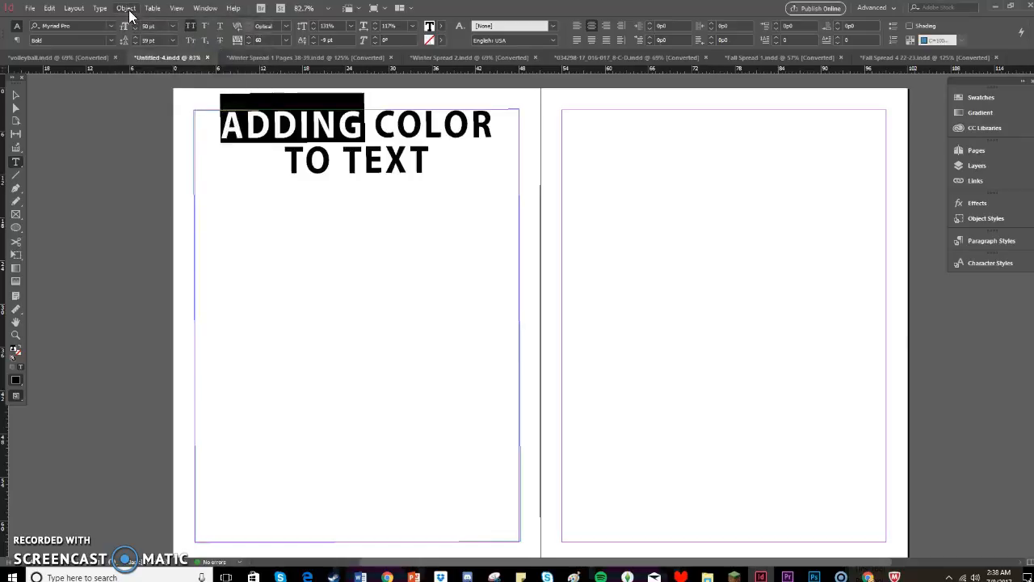
pyautogui.click(99, 9)
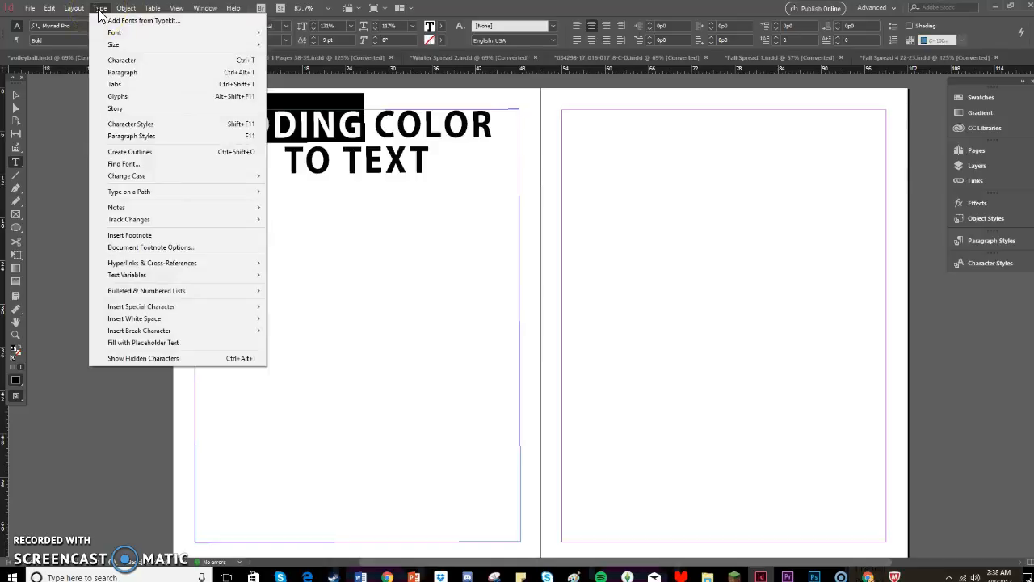
pyautogui.click(99, 8)
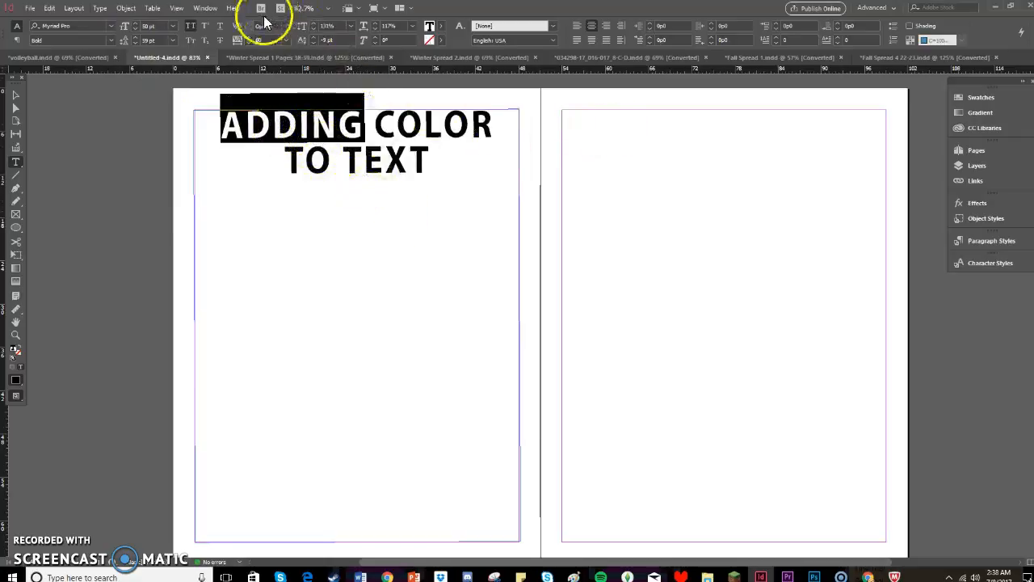
# Show the Color panel and place it over the blank facing page.
pyautogui.click(202, 10)
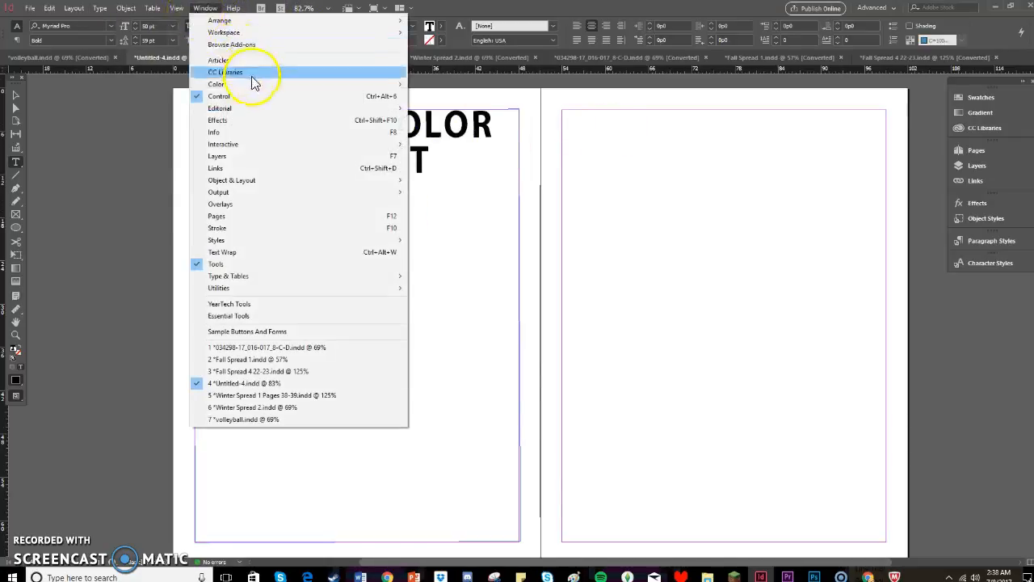
pyautogui.moveTo(247, 84)
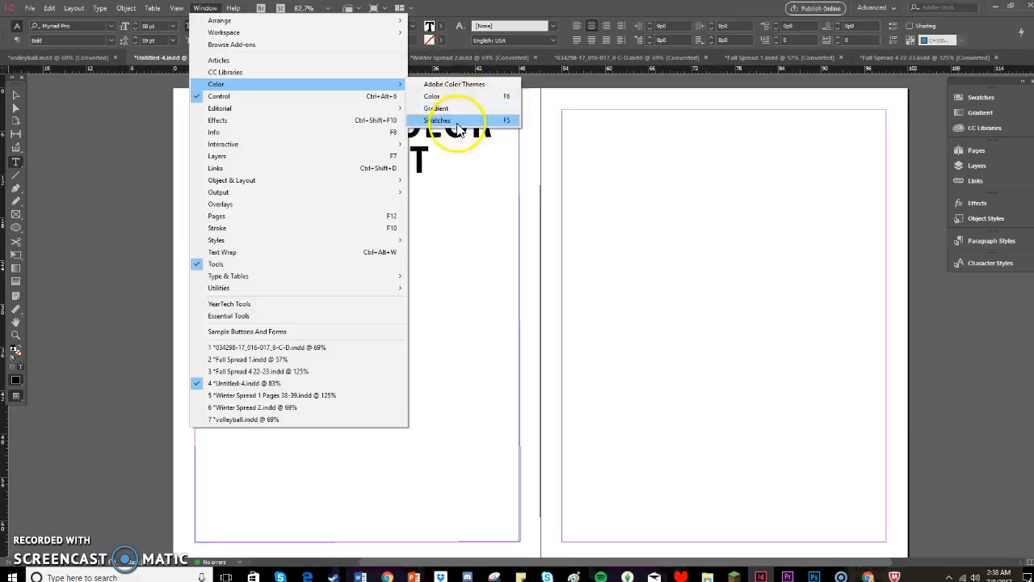
pyautogui.click(463, 97)
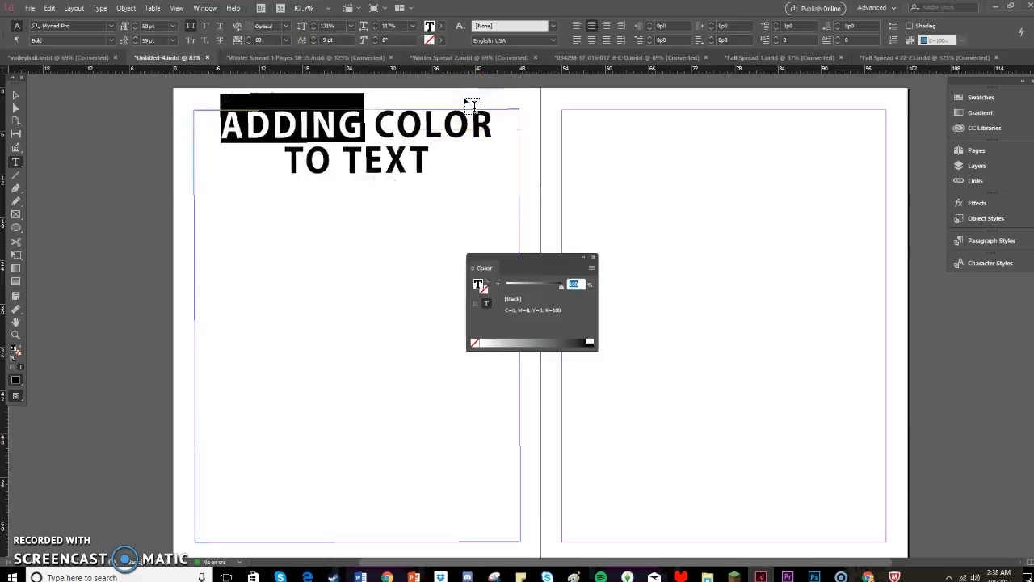
pyautogui.moveTo(535, 260); pyautogui.dragTo(700, 222)
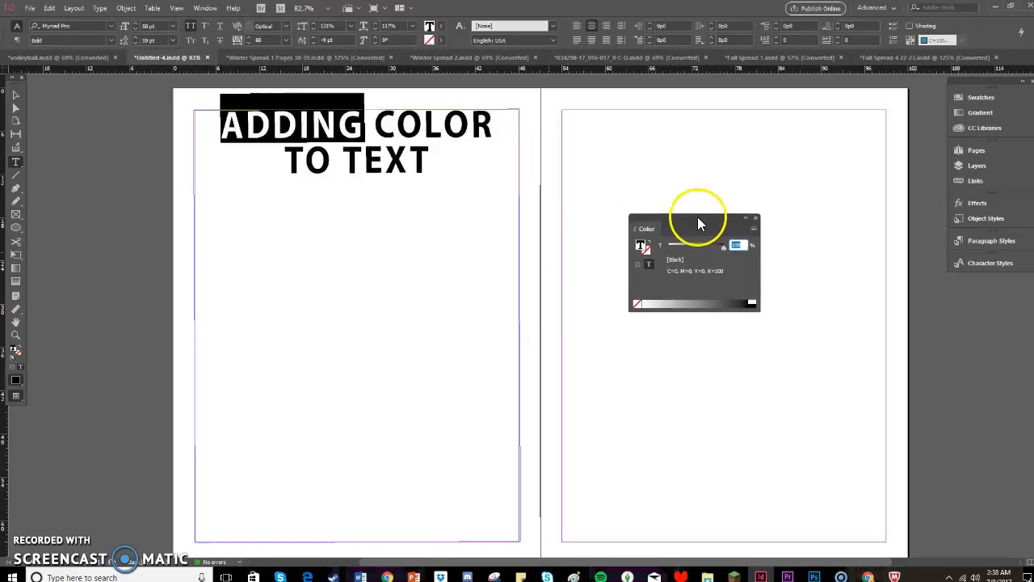
# Switch the selected word's color mode to Lab.
pyautogui.click(751, 230)
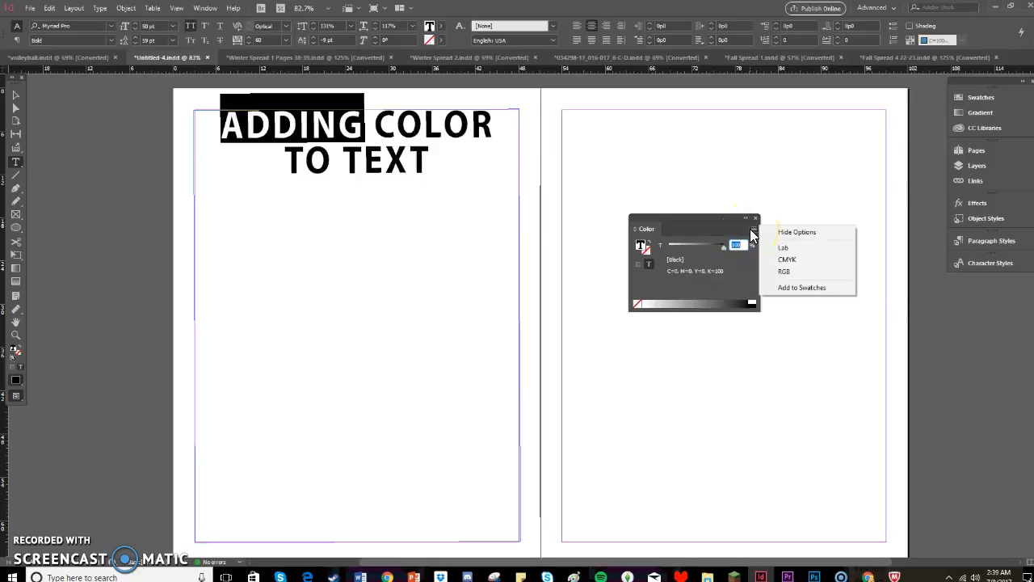
pyautogui.click(751, 230)
pyautogui.click(752, 230)
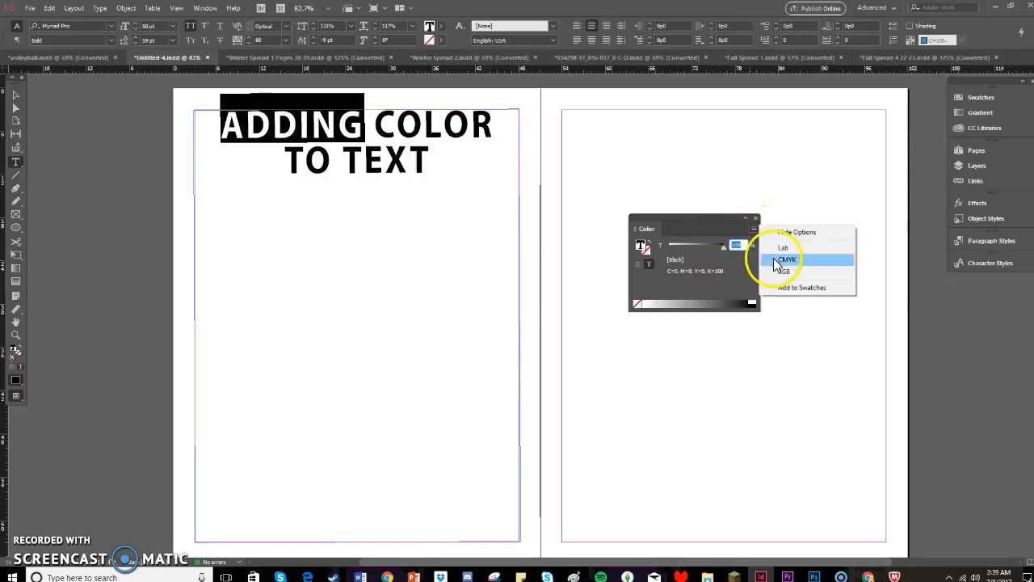
pyautogui.click(780, 247)
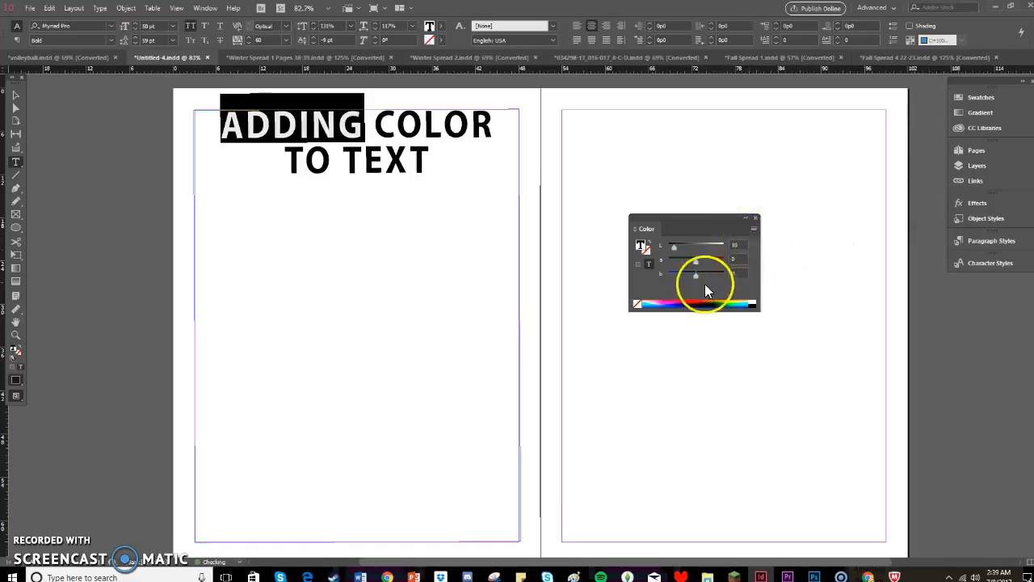
# Switch to CMYK, color ADDING yellow with Y 82% and K 16%, and close the Color panel.
pyautogui.click(750, 230)
pyautogui.click(780, 259)
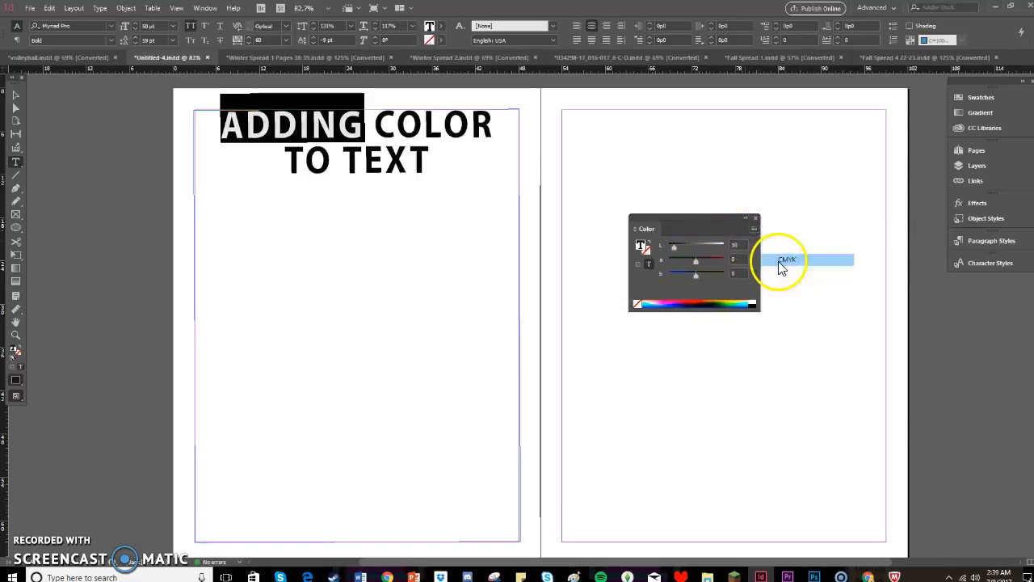
pyautogui.moveTo(671, 274); pyautogui.dragTo(699, 275)
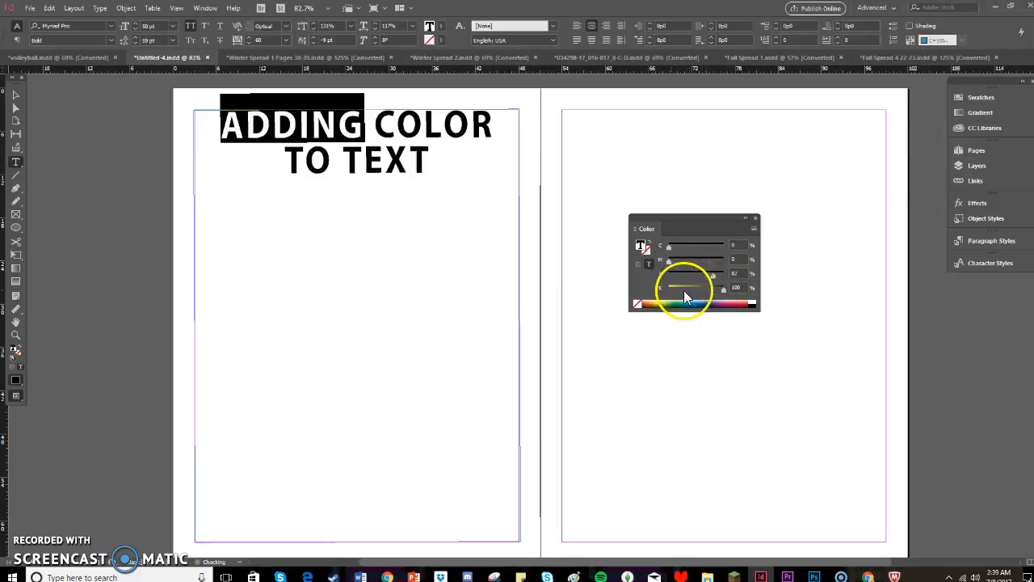
pyautogui.click(677, 286)
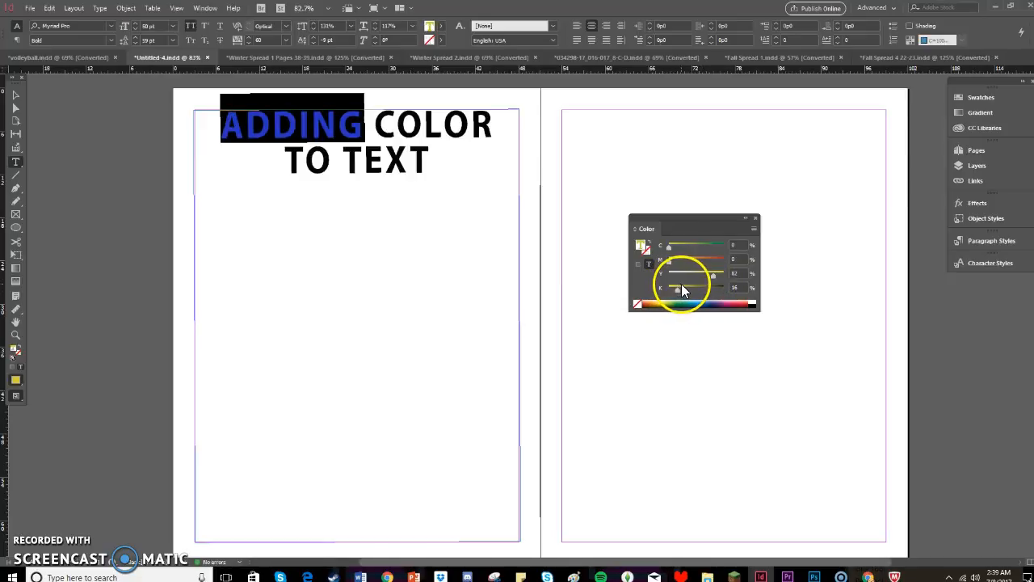
pyautogui.click(755, 218)
pyautogui.click(403, 137)
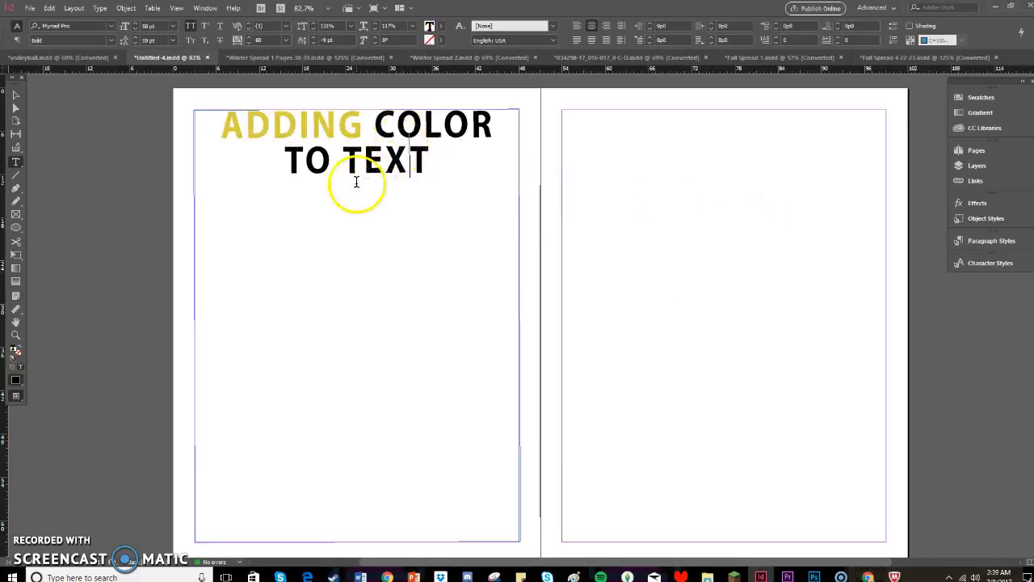
# Reselect the yellow word ADDING for another color change.
pyautogui.click(359, 127)
pyautogui.moveTo(359, 127); pyautogui.dragTo(213, 127)
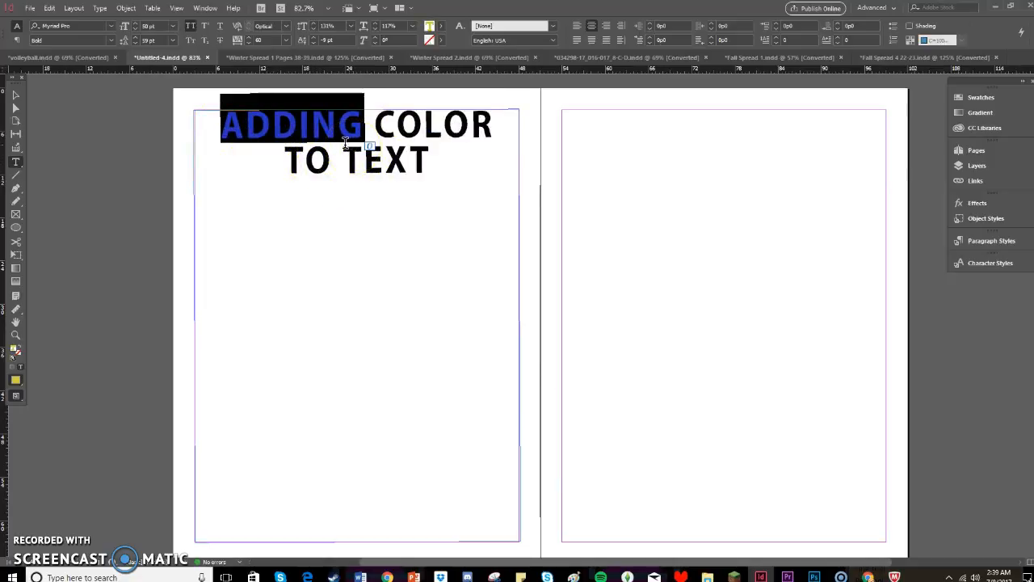
pyautogui.click(14, 95)
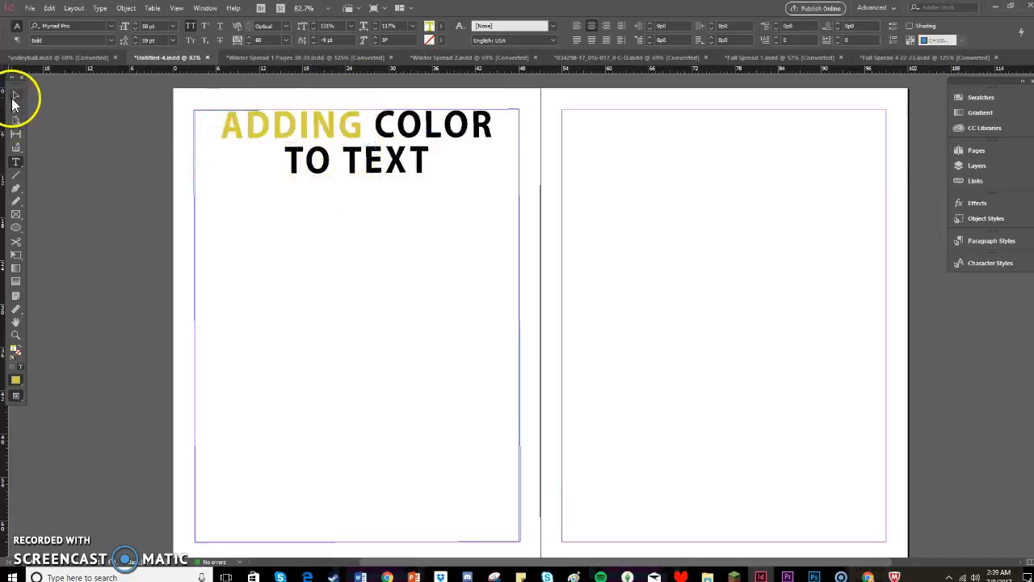
pyautogui.doubleClick(331, 121)
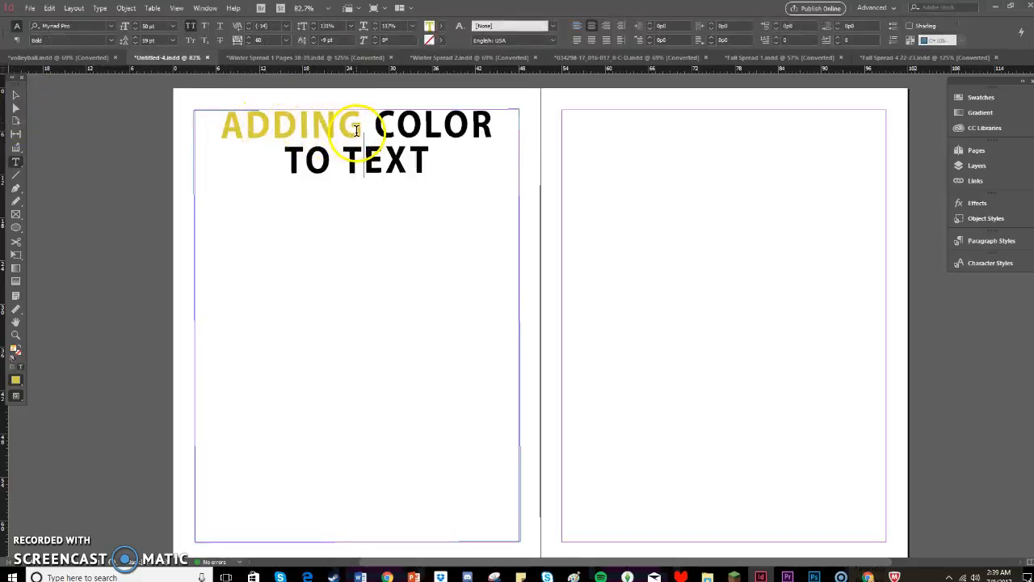
pyautogui.moveTo(364, 121); pyautogui.dragTo(194, 129)
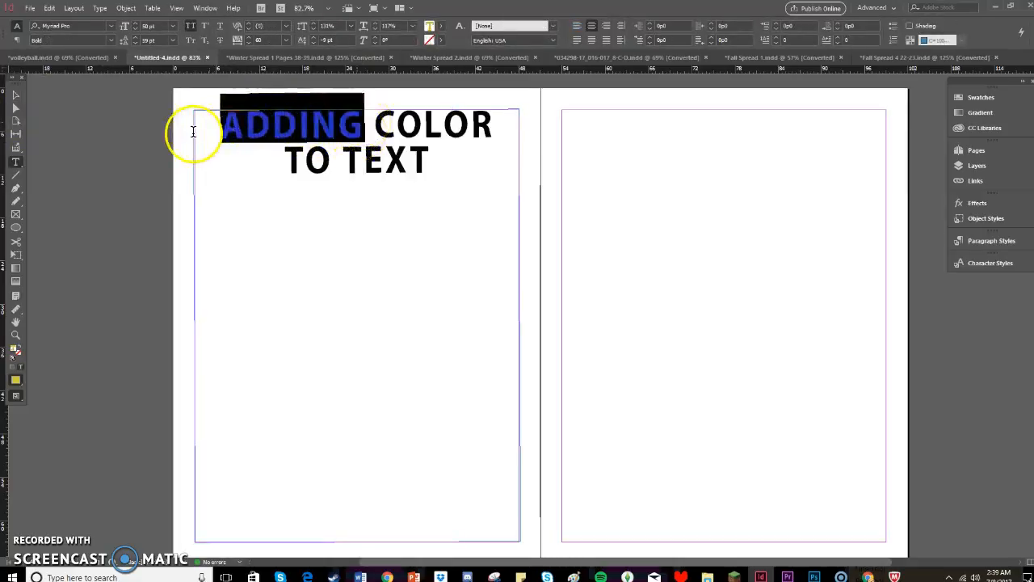
# Examine the stroke and fill swatch lists and the swatch options available for the selected word.
pyautogui.click(429, 29)
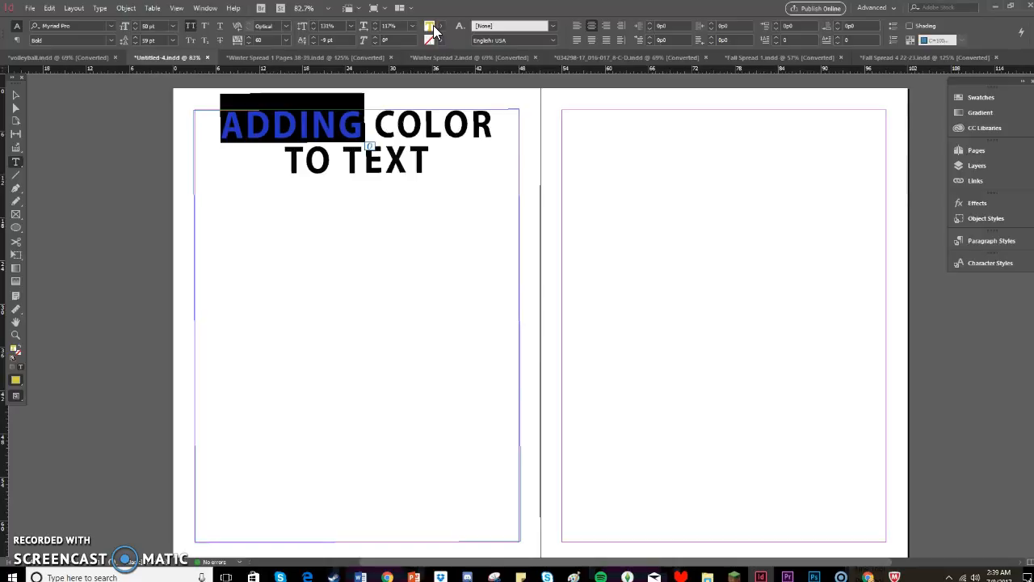
pyautogui.click(432, 28)
pyautogui.click(443, 39)
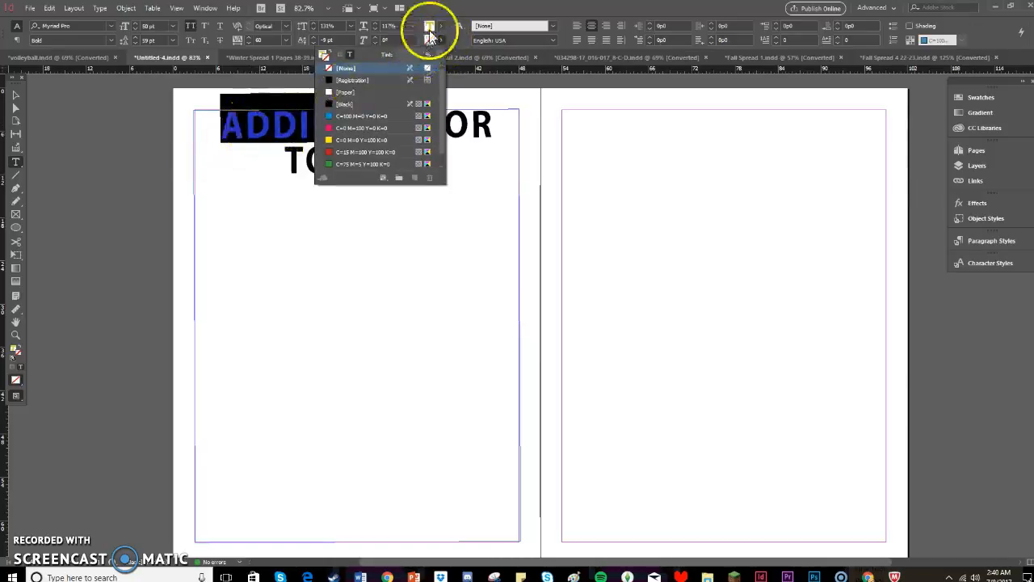
pyautogui.click(441, 28)
pyautogui.click(441, 27)
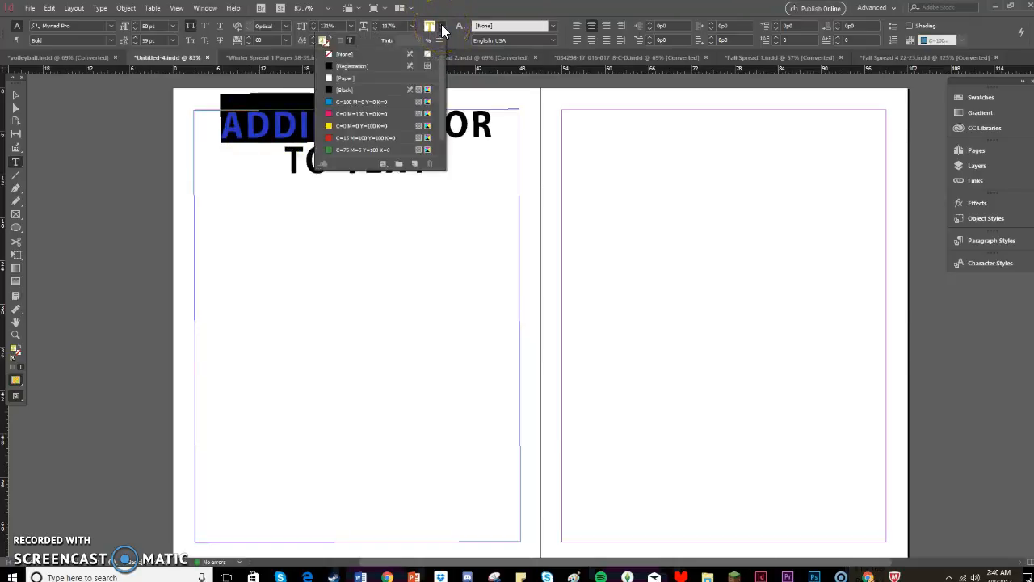
pyautogui.scroll(-1, 442, 68)
pyautogui.click(443, 41)
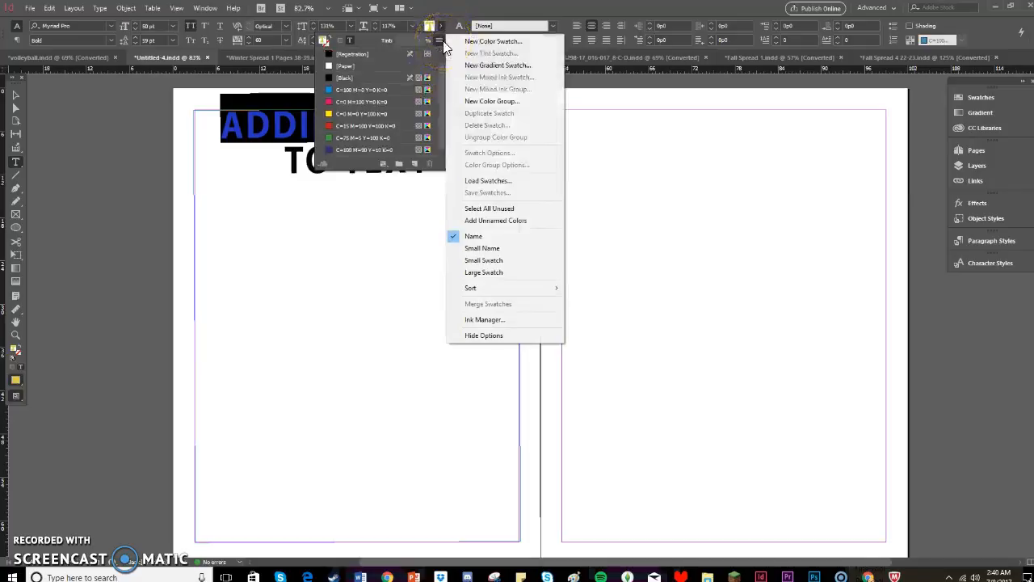
pyautogui.click(438, 41)
pyautogui.click(438, 41)
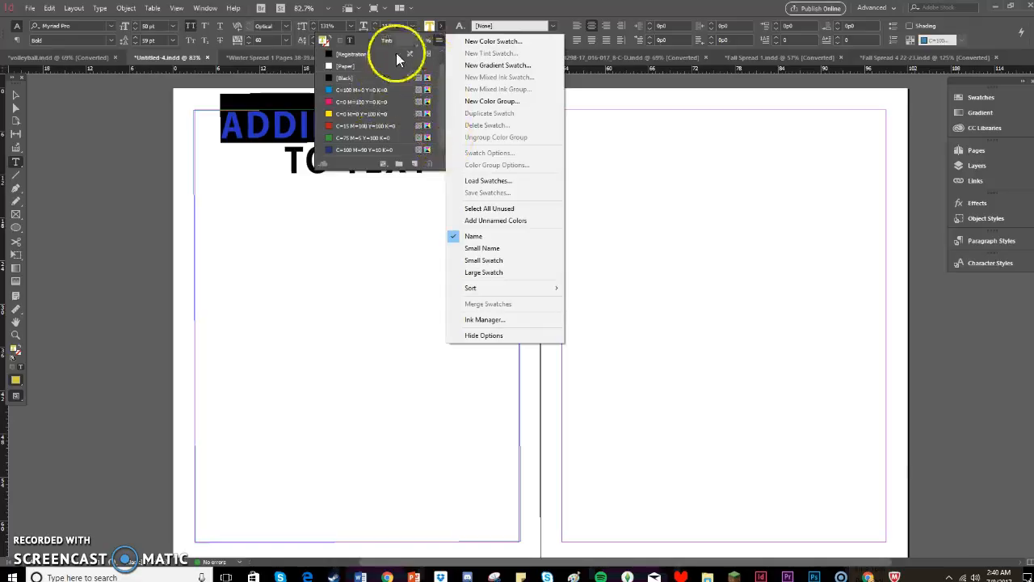
pyautogui.click(365, 43)
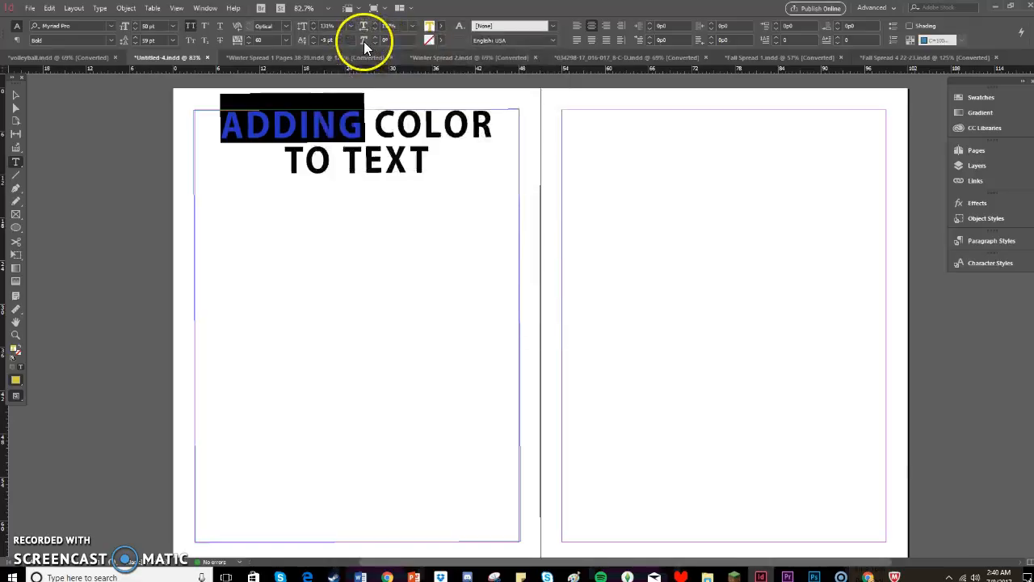
# Apply the blue C=100 M=0 Y=0 K=0 swatch as the fill of ADDING.
pyautogui.click(444, 28)
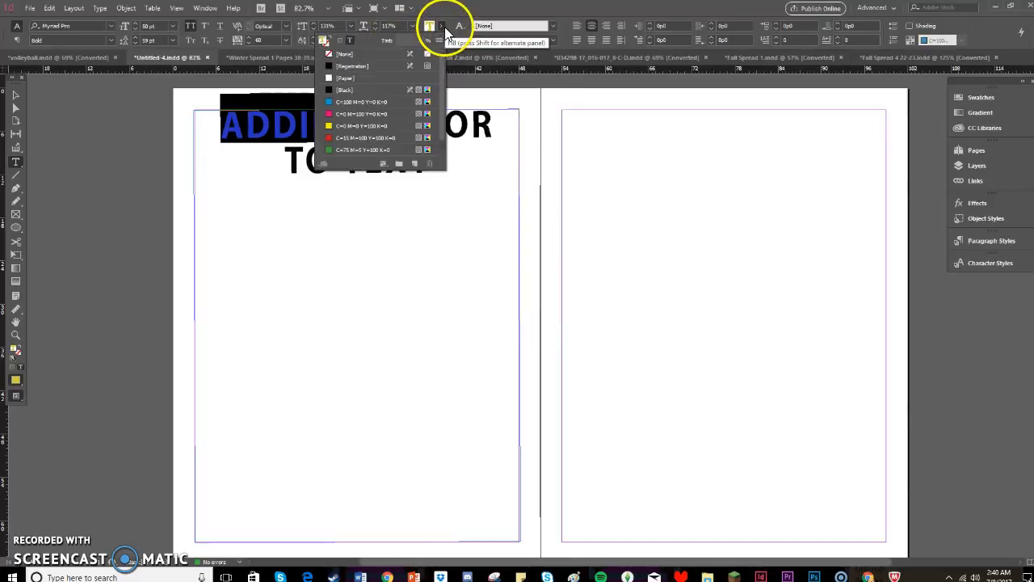
pyautogui.scroll(-1, 422, 109)
pyautogui.click(426, 91)
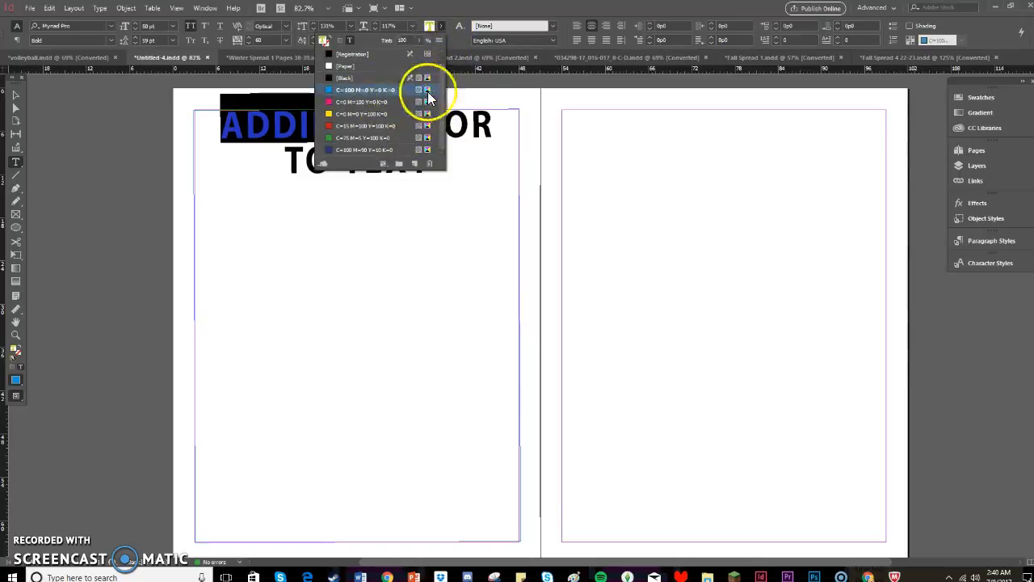
# Edit the C=100 M=0 Y=0 K=0 fill swatch used by ADDING, setting Magenta to 65%.
pyautogui.click(426, 93)
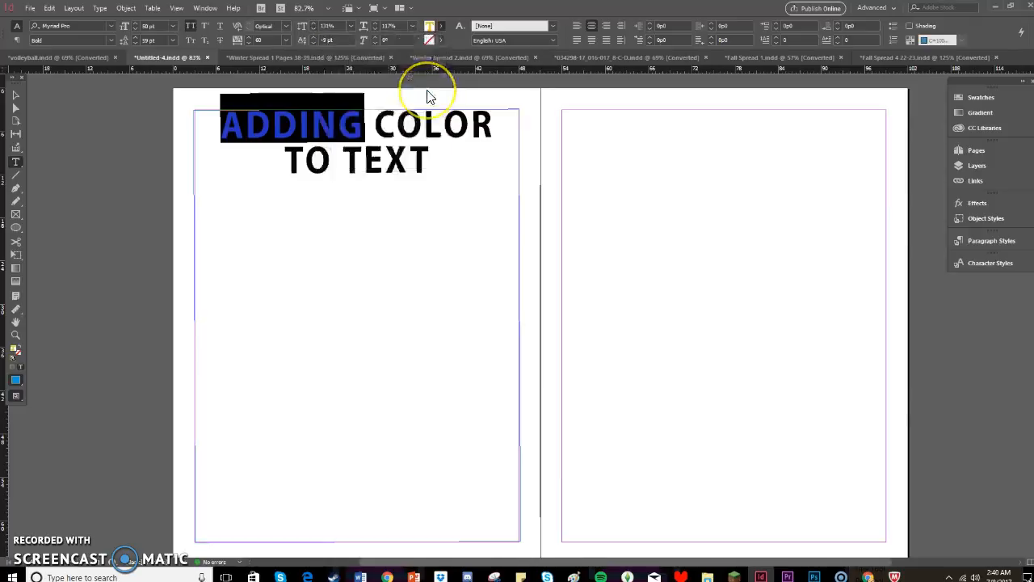
pyautogui.doubleClick(444, 29)
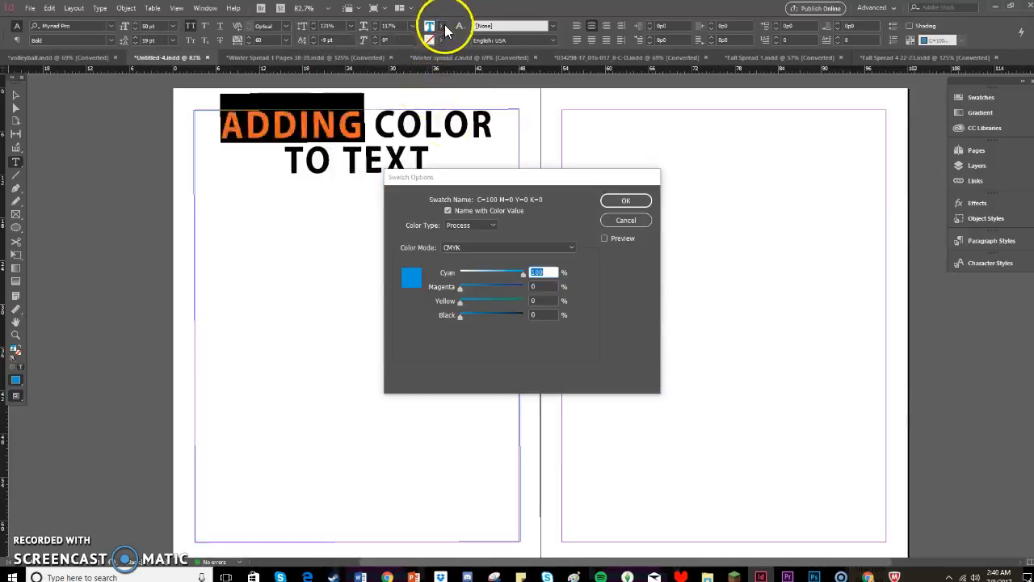
pyautogui.moveTo(502, 287)
pyautogui.mouseDown()
pyautogui.moveTo(474, 287)
pyautogui.moveTo(501, 288)
pyautogui.mouseUp()
pyautogui.click(623, 200)
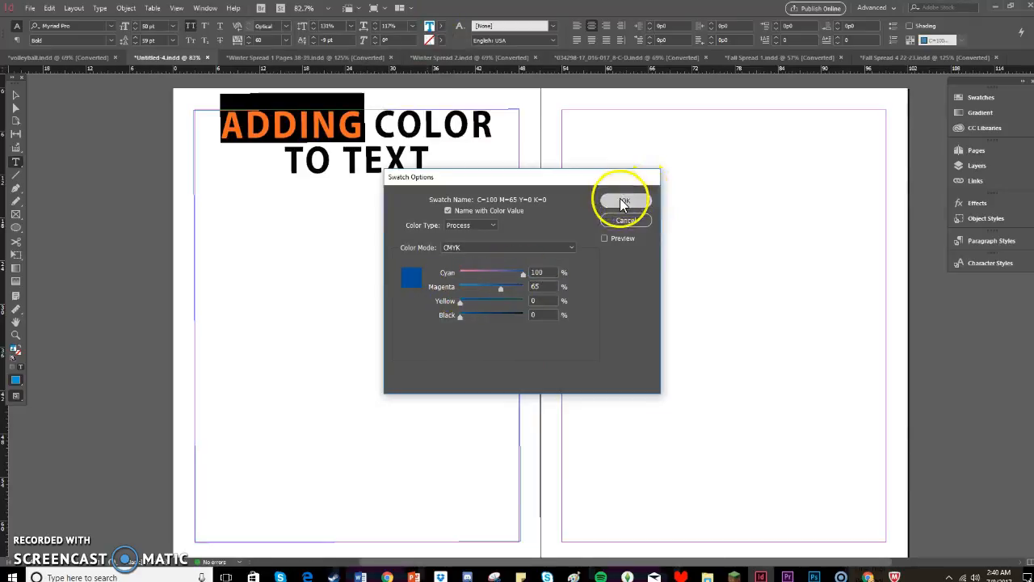
pyautogui.click(362, 155)
# Reselect ADDING and apply the magenta C=0 M=100 Y=0 K=0 swatch as its fill, accepting its swatch options.
pyautogui.moveTo(364, 124); pyautogui.dragTo(221, 126)
pyautogui.click(442, 31)
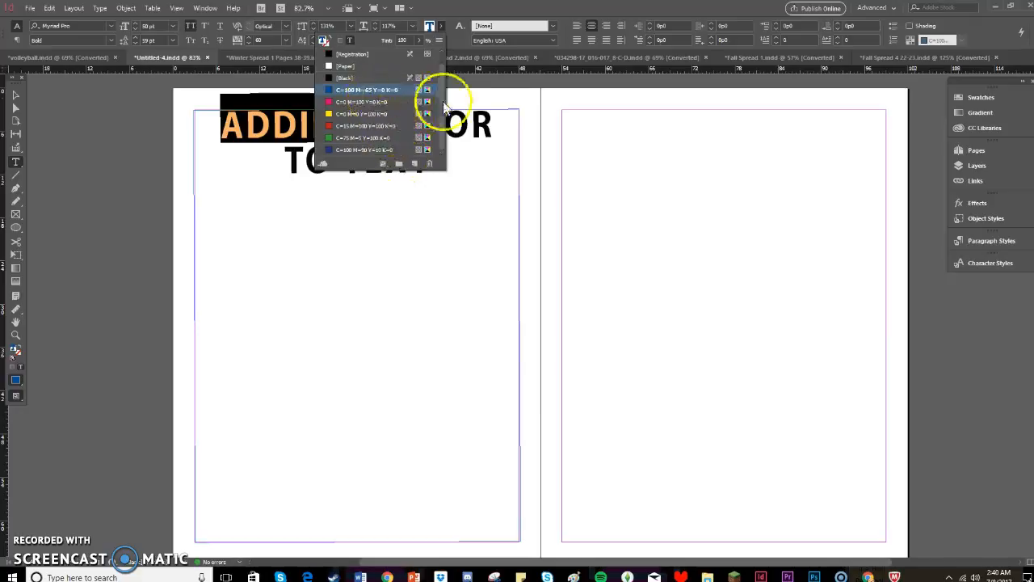
pyautogui.moveTo(443, 100); pyautogui.dragTo(448, 59)
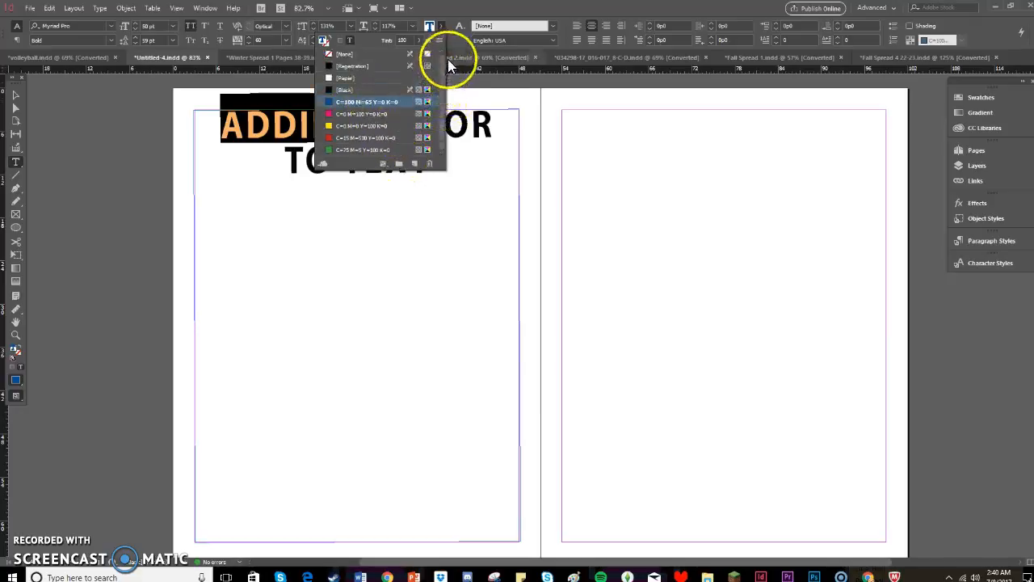
pyautogui.click(440, 39)
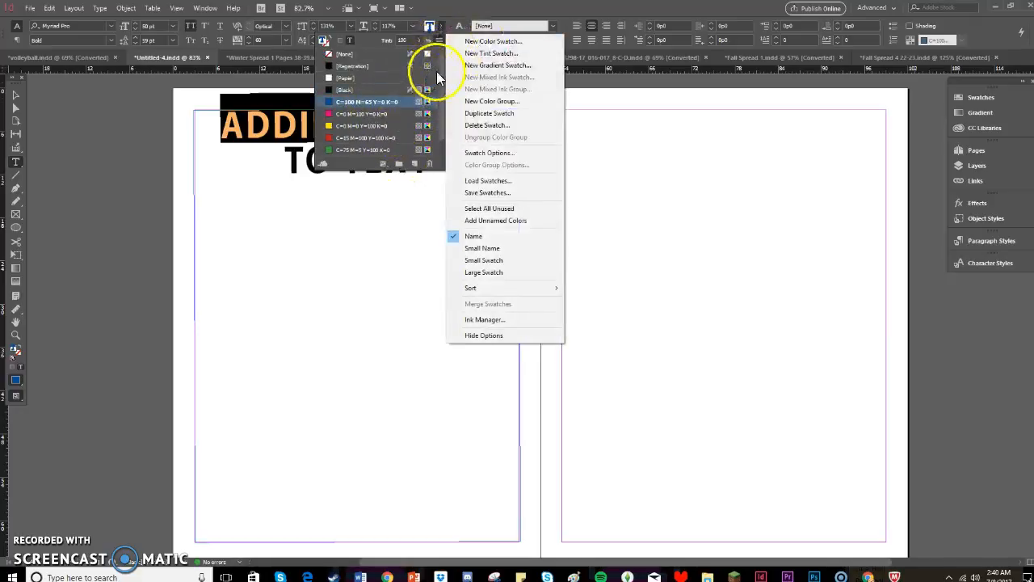
pyautogui.click(442, 66)
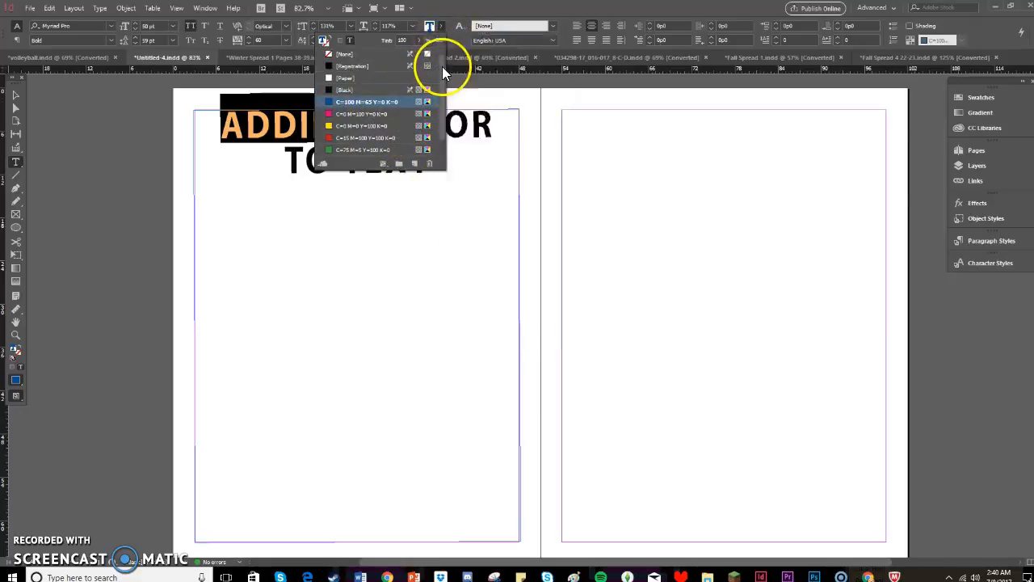
pyautogui.doubleClick(428, 119)
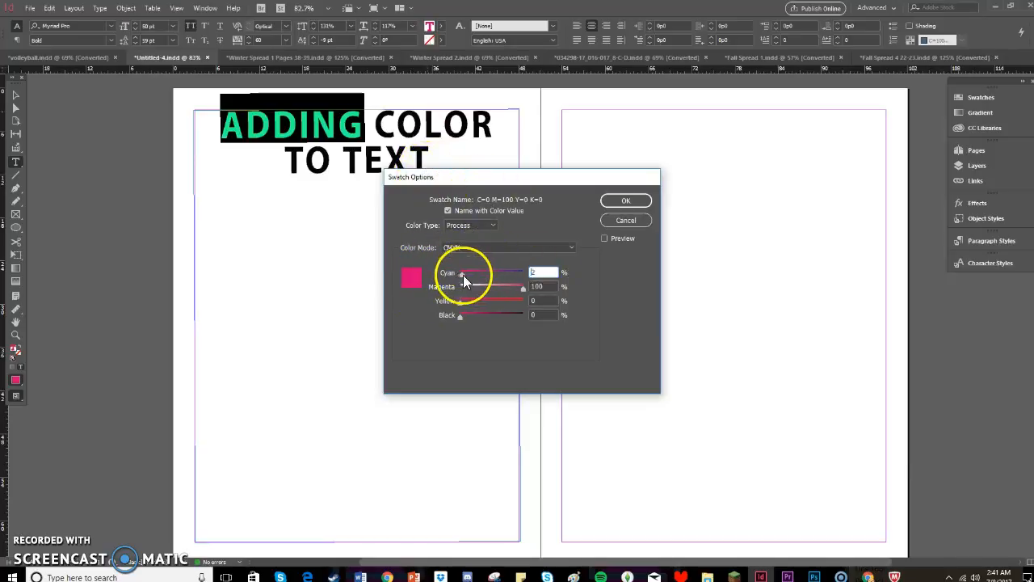
pyautogui.click(624, 200)
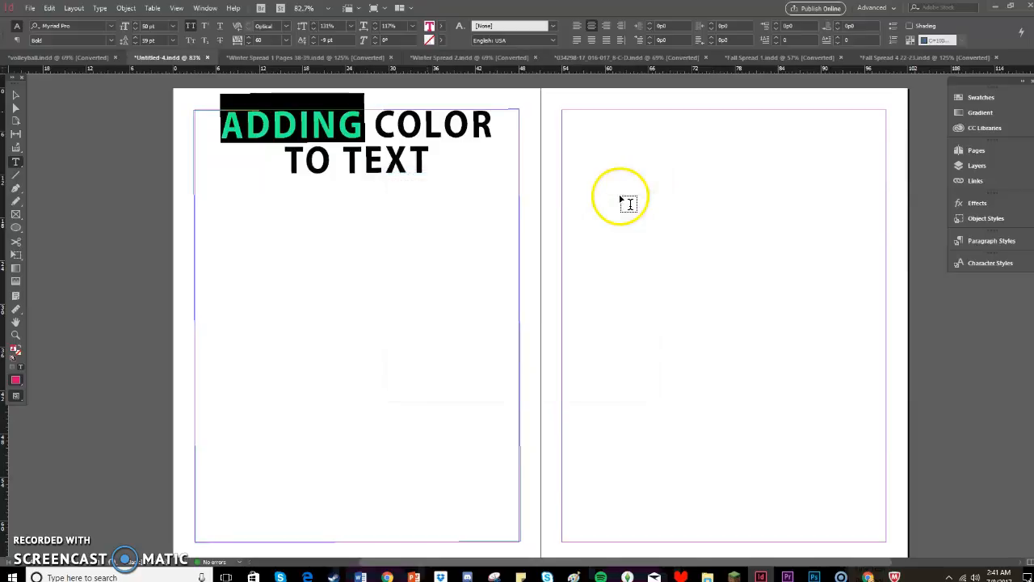
pyautogui.click(417, 156)
# Apply the [Paper] swatch as the stroke of ADDING and check the outlined word.
pyautogui.moveTo(357, 120); pyautogui.dragTo(223, 127)
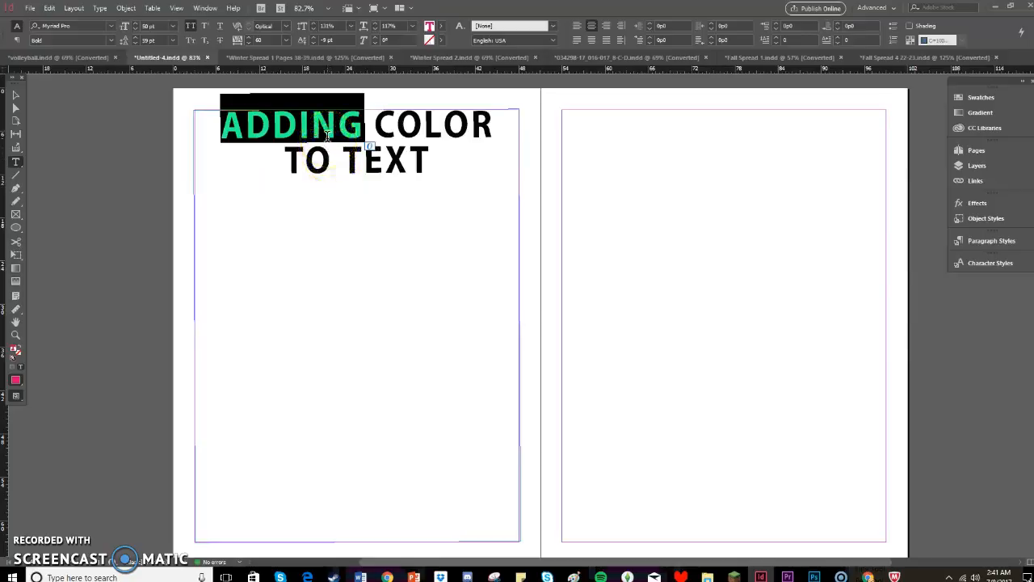
pyautogui.click(442, 41)
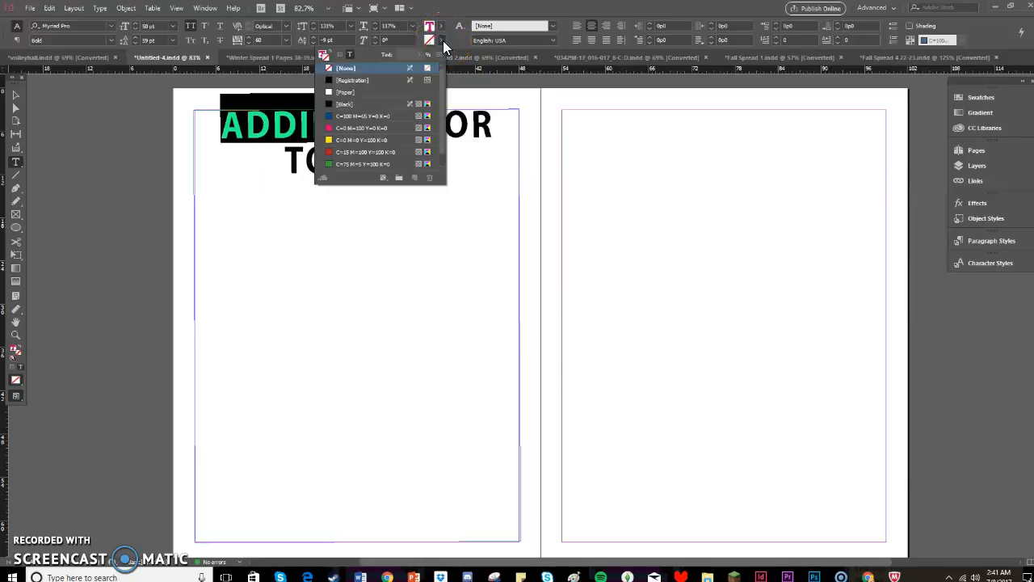
pyautogui.click(357, 92)
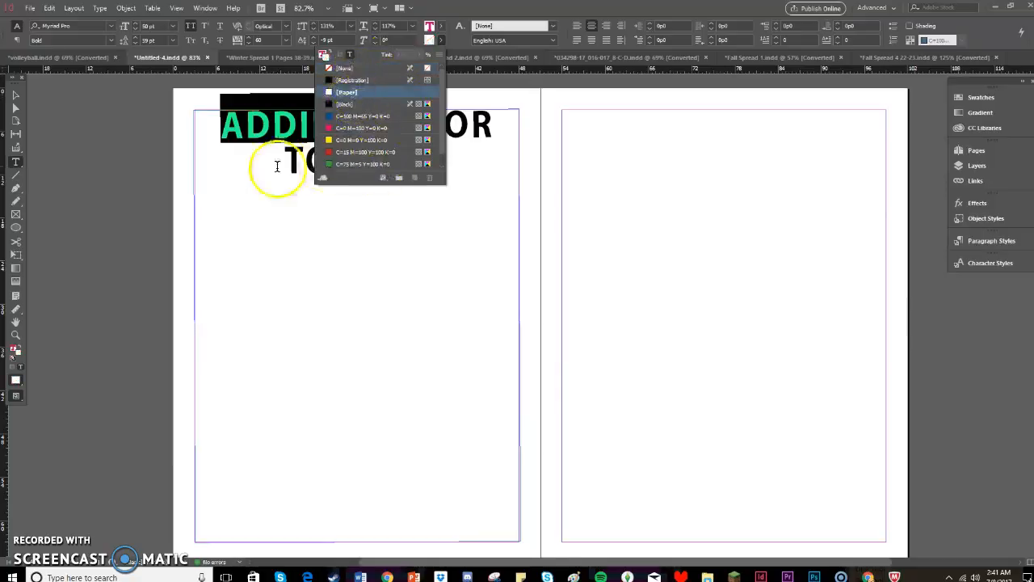
pyautogui.click(278, 167)
pyautogui.moveTo(364, 126); pyautogui.dragTo(225, 127)
pyautogui.click(224, 153)
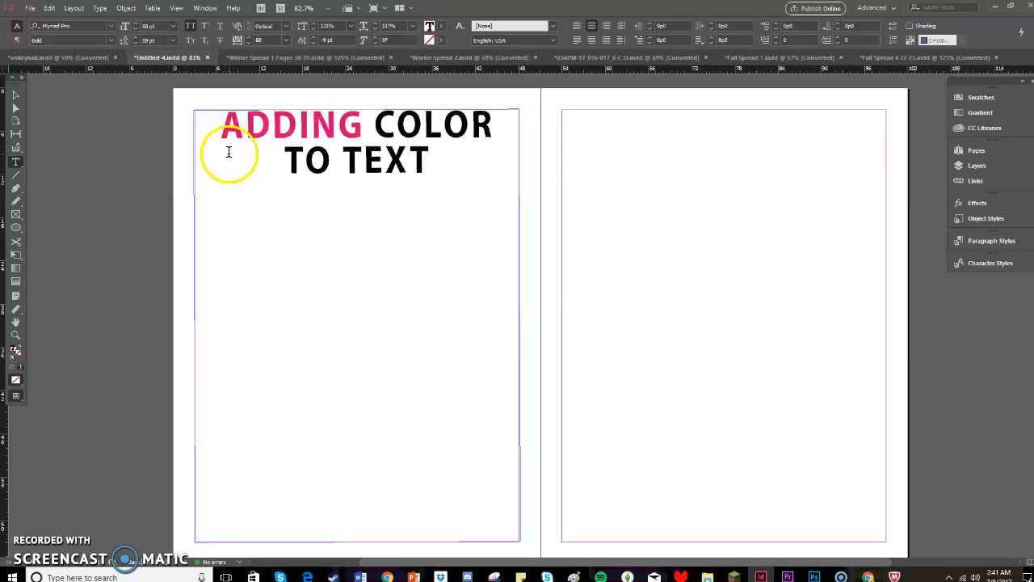
pyautogui.moveTo(223, 127); pyautogui.dragTo(362, 123)
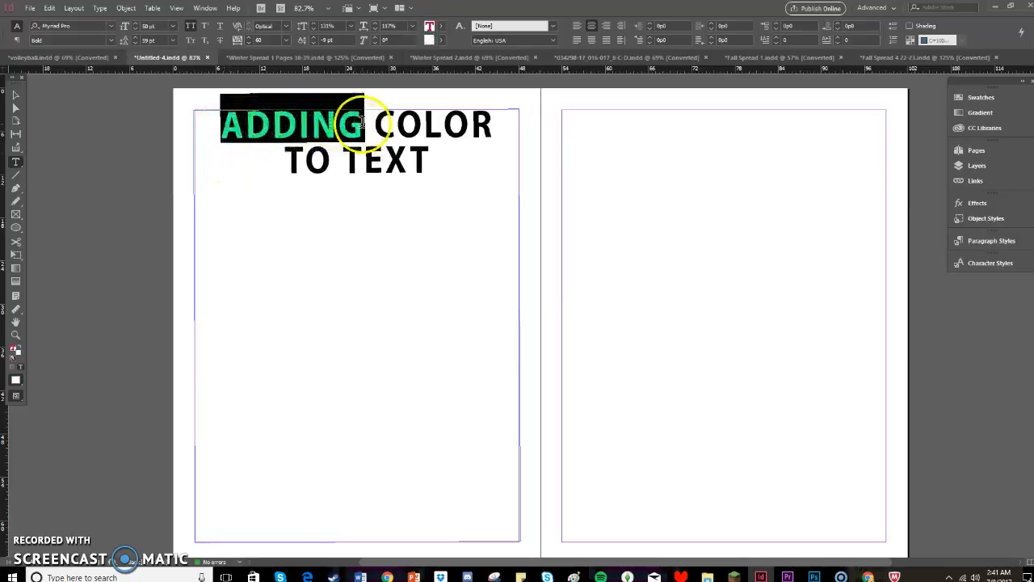
pyautogui.click(306, 167)
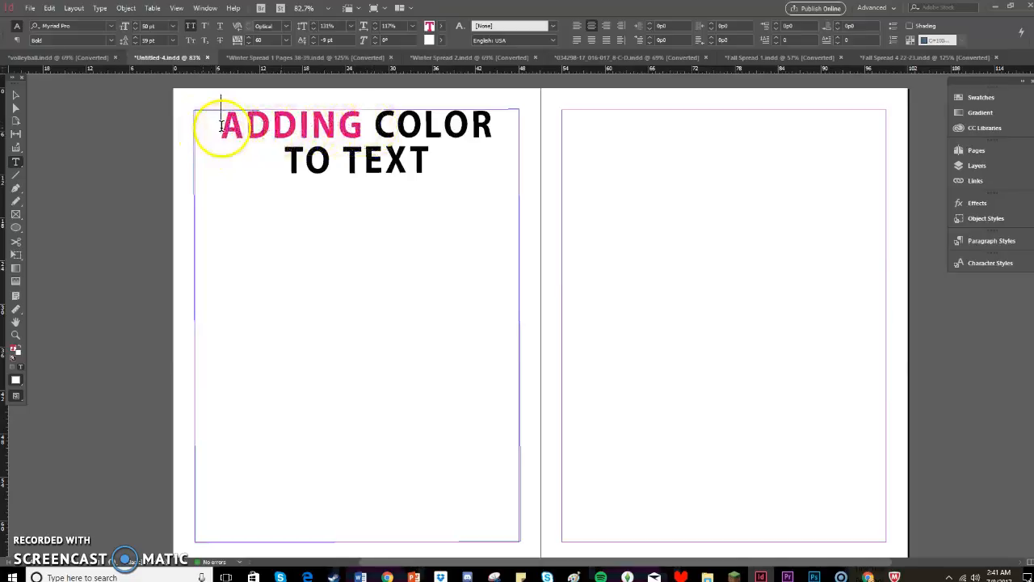
# Change the stroke of ADDING to the blue C=100 M=65 Y=0 K=0 swatch.
pyautogui.moveTo(220, 126); pyautogui.dragTo(352, 129)
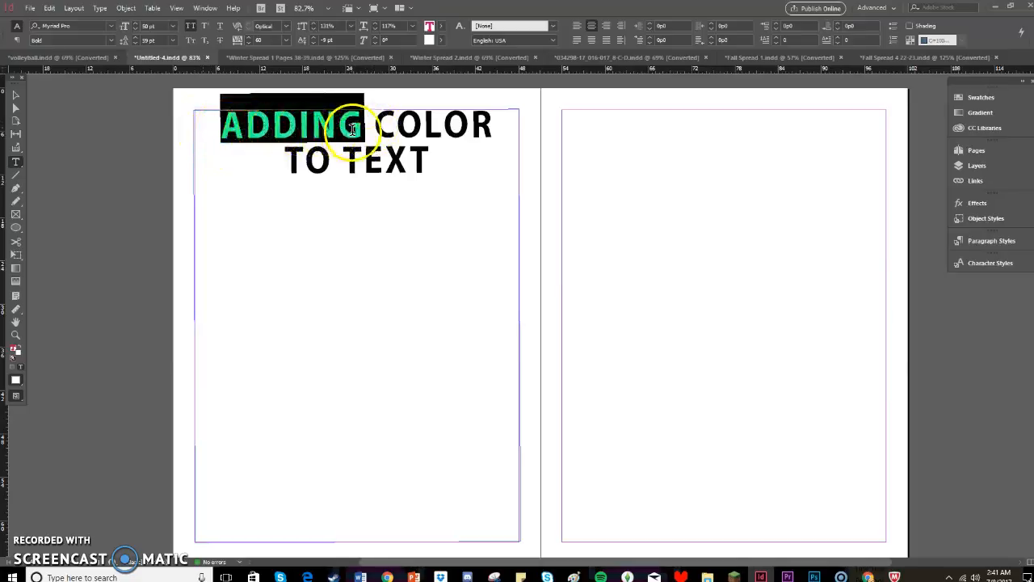
pyautogui.click(441, 41)
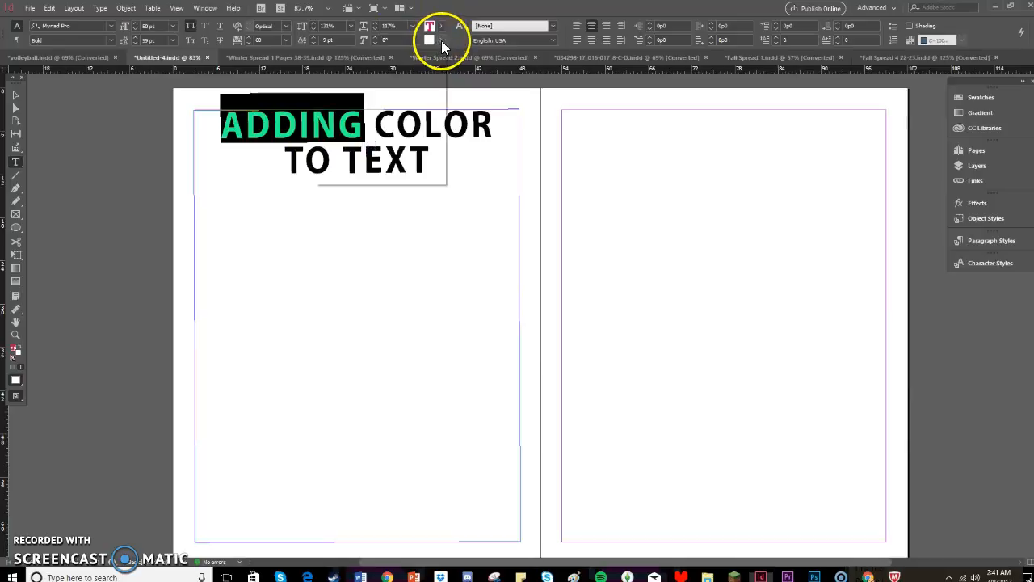
pyautogui.click(364, 116)
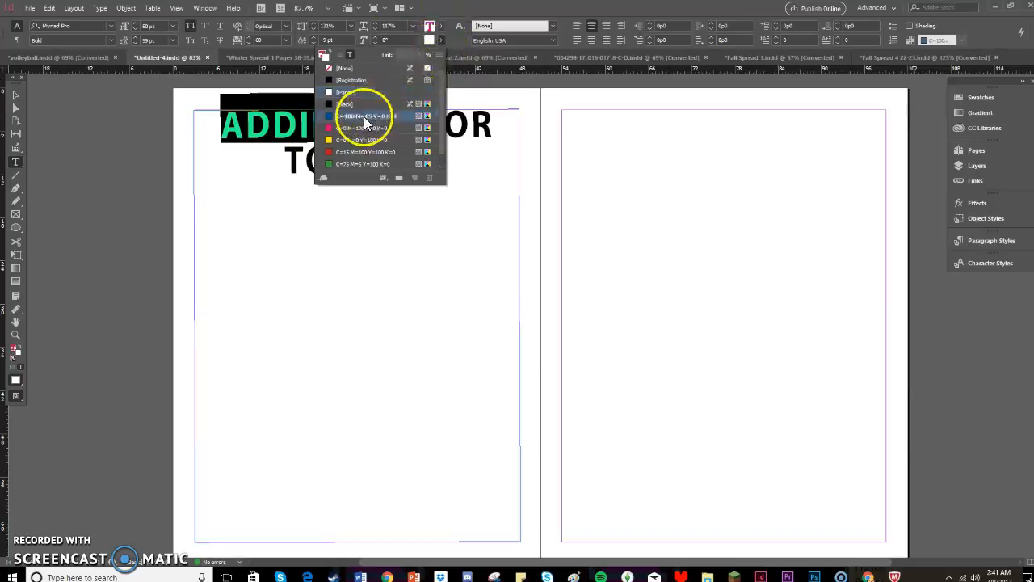
pyautogui.click(260, 159)
pyautogui.moveTo(366, 121); pyautogui.dragTo(224, 125)
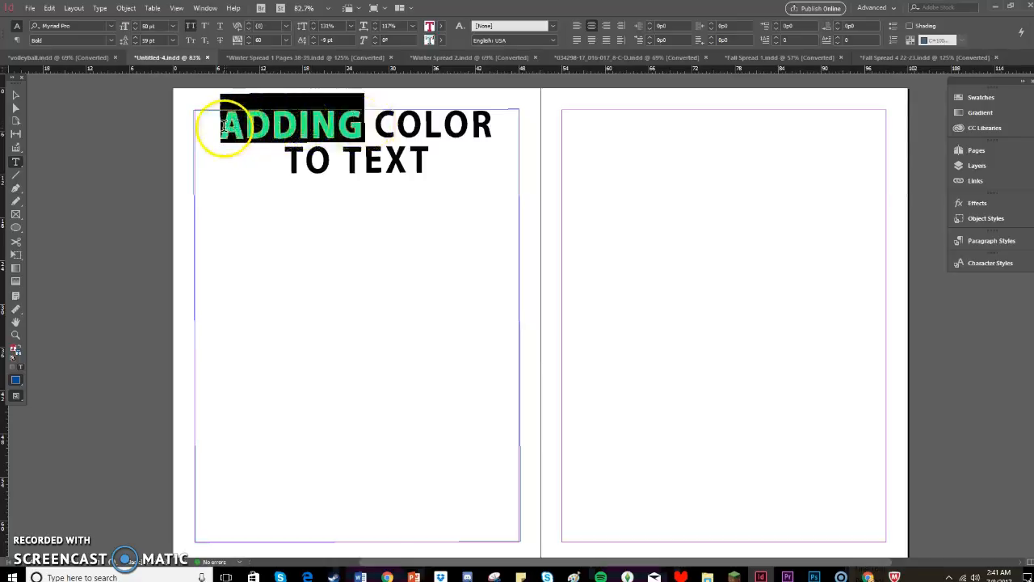
# Change the stroke of ADDING to the green C=75 M=5 Y=100 K=0 swatch.
pyautogui.moveTo(362, 136); pyautogui.dragTo(208, 135)
pyautogui.click(441, 38)
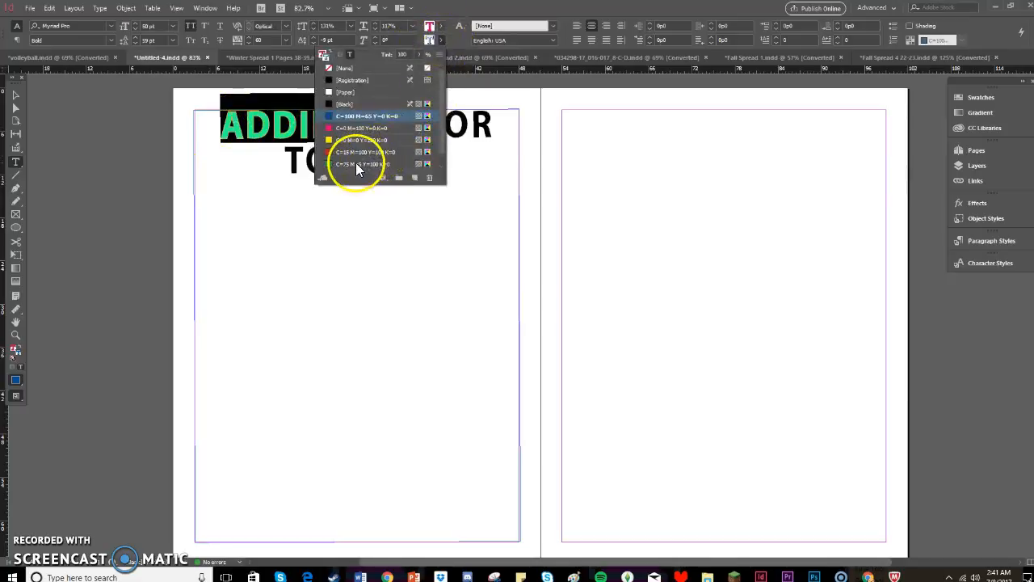
pyautogui.click(235, 162)
# Reselect ADDING and set its fill to the [Paper] swatch, leaving only the green outline.
pyautogui.moveTo(364, 127); pyautogui.dragTo(224, 129)
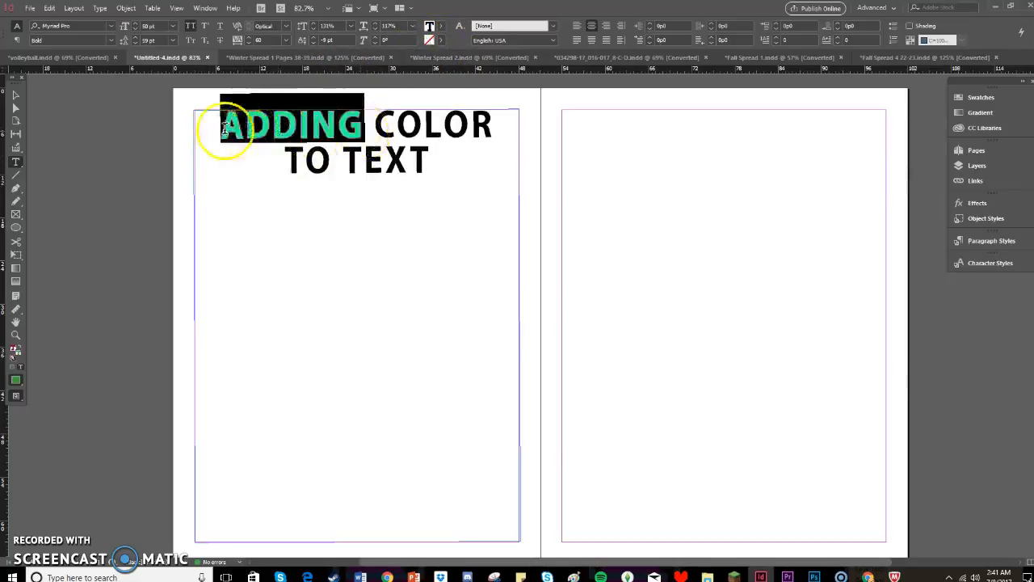
pyautogui.click(442, 40)
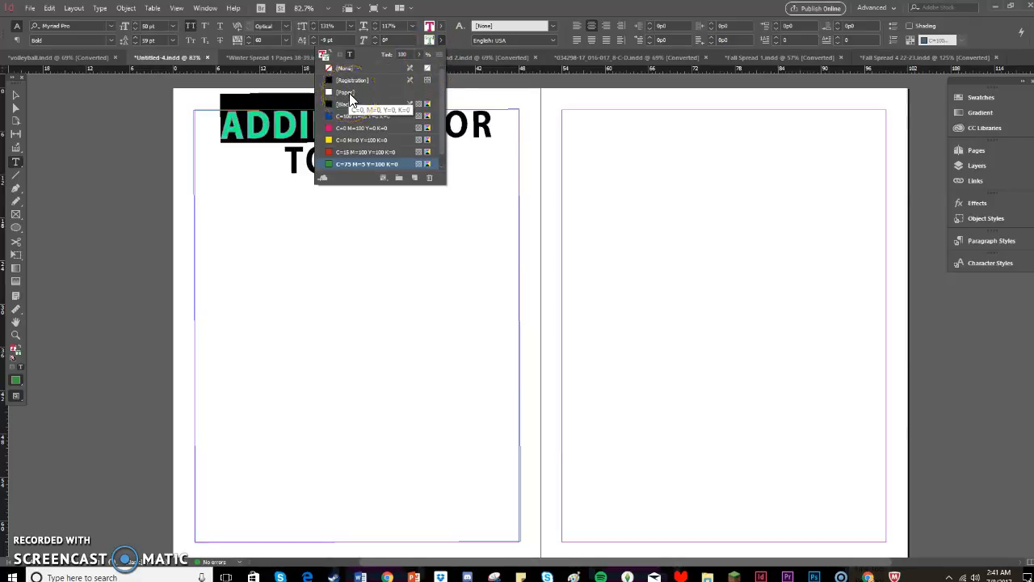
pyautogui.click(443, 27)
pyautogui.click(445, 30)
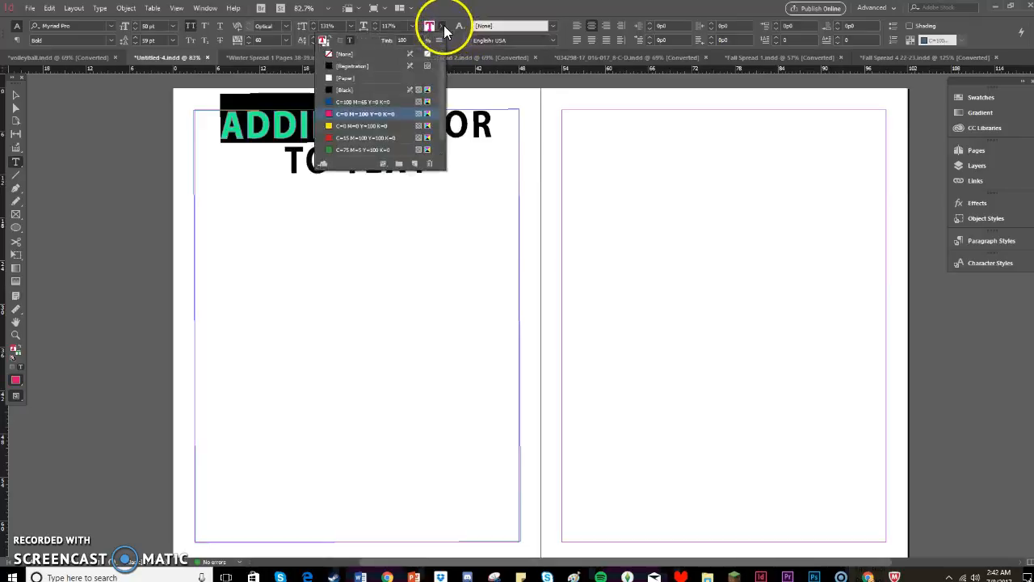
pyautogui.click(347, 77)
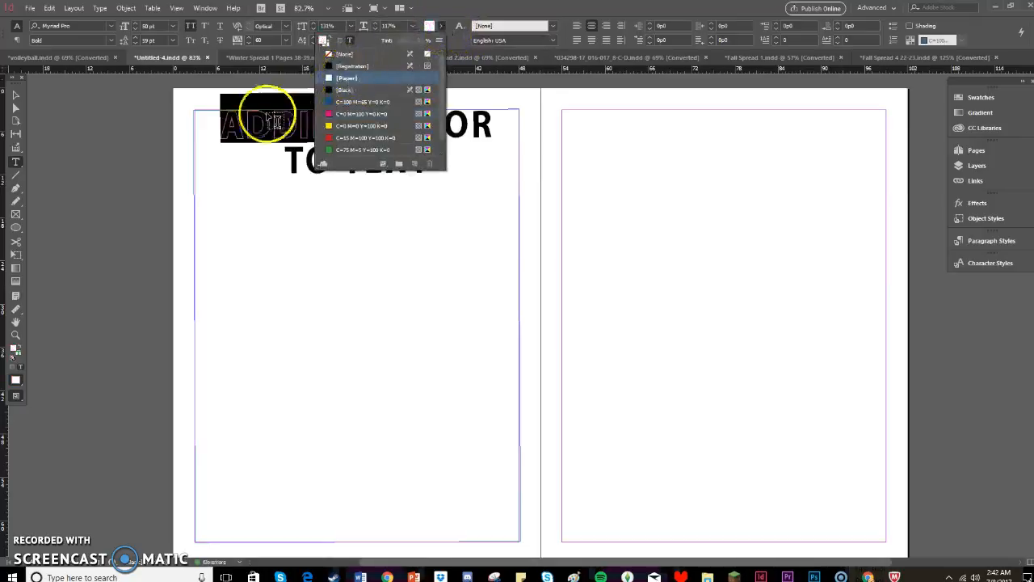
pyautogui.click(270, 119)
pyautogui.click(363, 130)
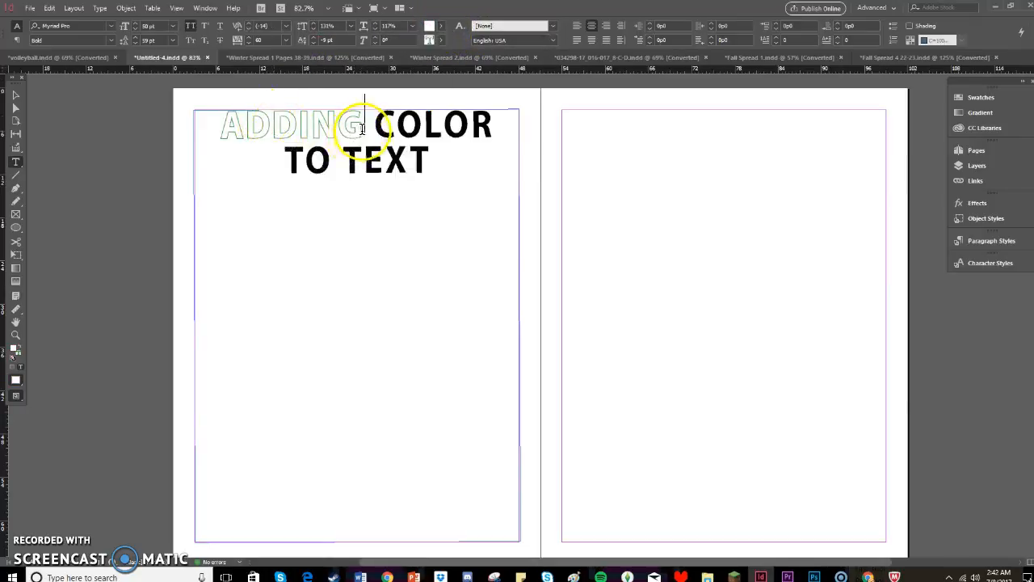
# Set the stroke of ADDING to the [Black] swatch and deselect the word.
pyautogui.doubleClick(234, 127)
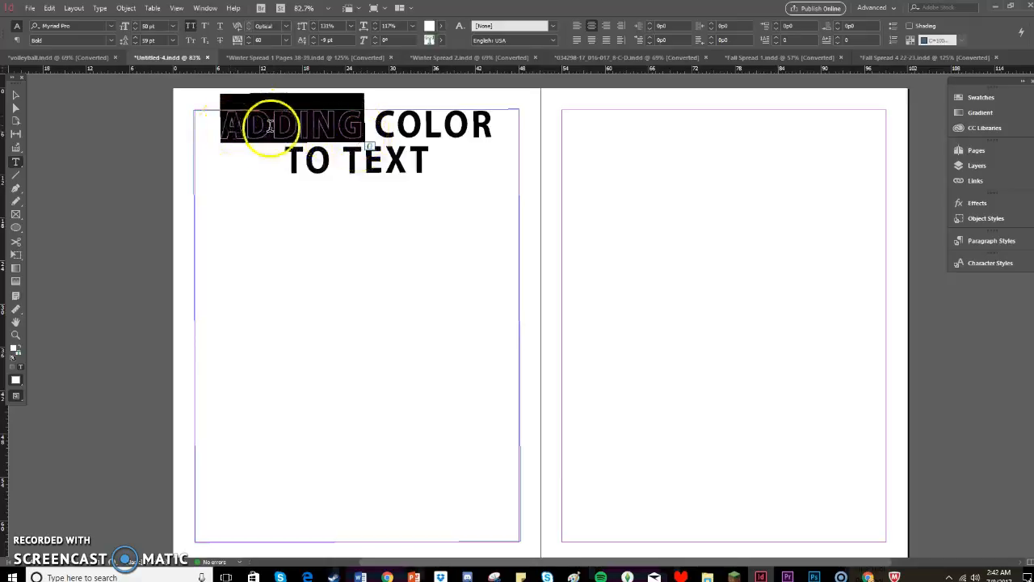
pyautogui.click(439, 39)
pyautogui.click(348, 106)
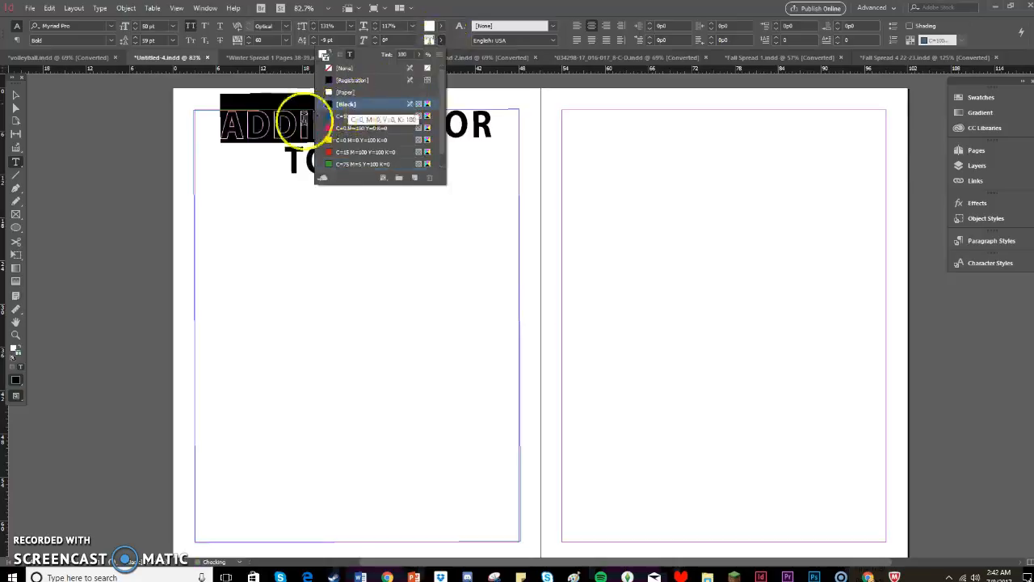
pyautogui.click(293, 130)
pyautogui.moveTo(362, 123); pyautogui.dragTo(245, 123)
pyautogui.click(301, 146)
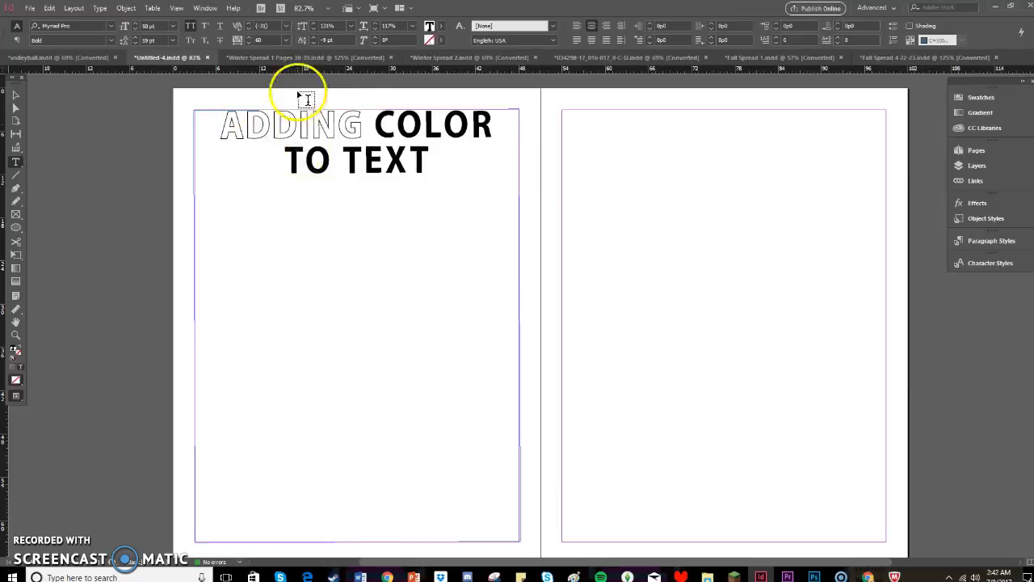
# Reselect ADDING and check its [Paper] fill in the fill swatch list.
pyautogui.moveTo(359, 119)
pyautogui.mouseDown()
pyautogui.moveTo(228, 138)
pyautogui.moveTo(291, 123)
pyautogui.moveTo(340, 138)
pyautogui.moveTo(365, 122)
pyautogui.mouseUp()
pyautogui.click(222, 123)
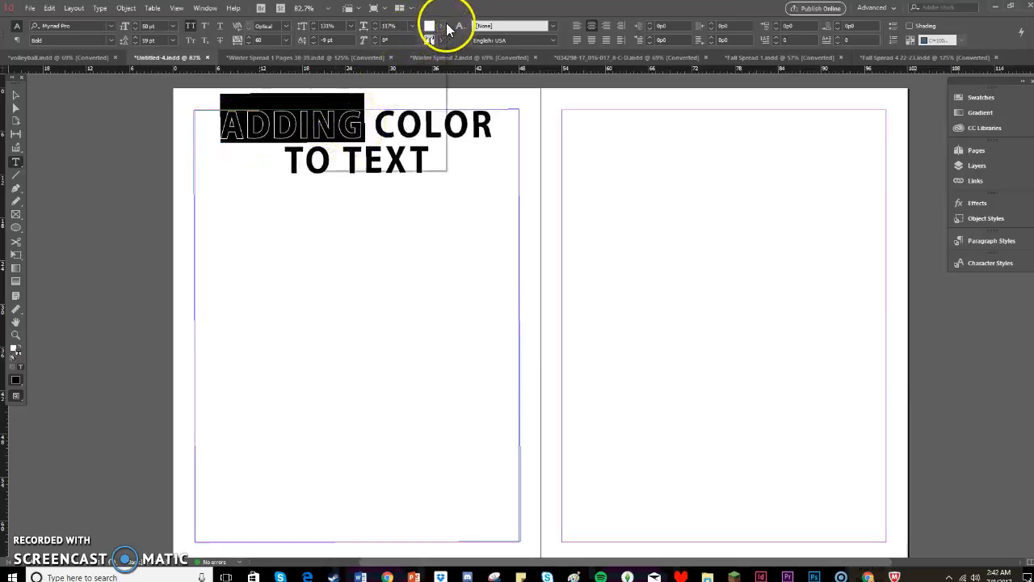
pyautogui.click(441, 26)
pyautogui.click(380, 84)
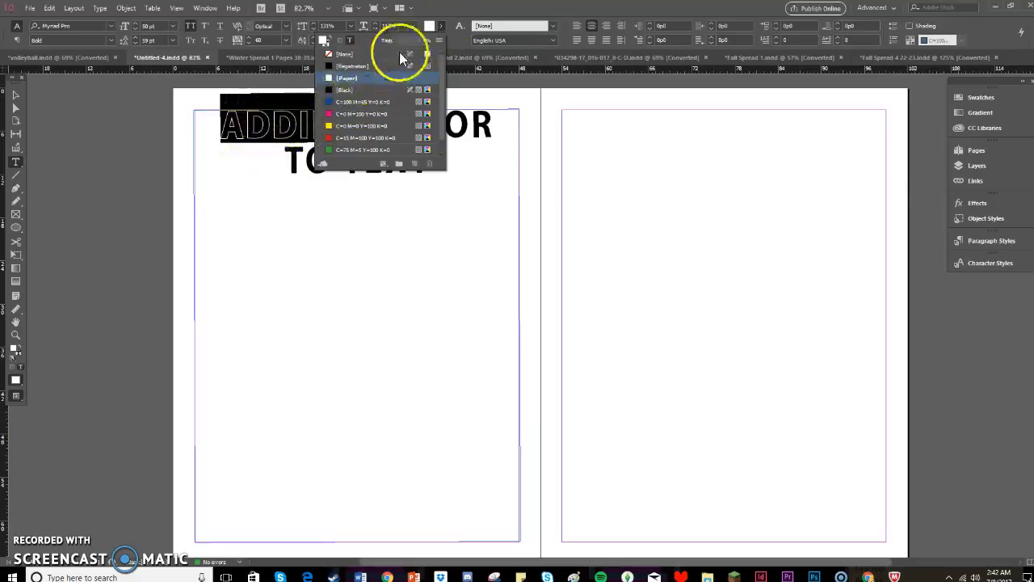
pyautogui.click(464, 17)
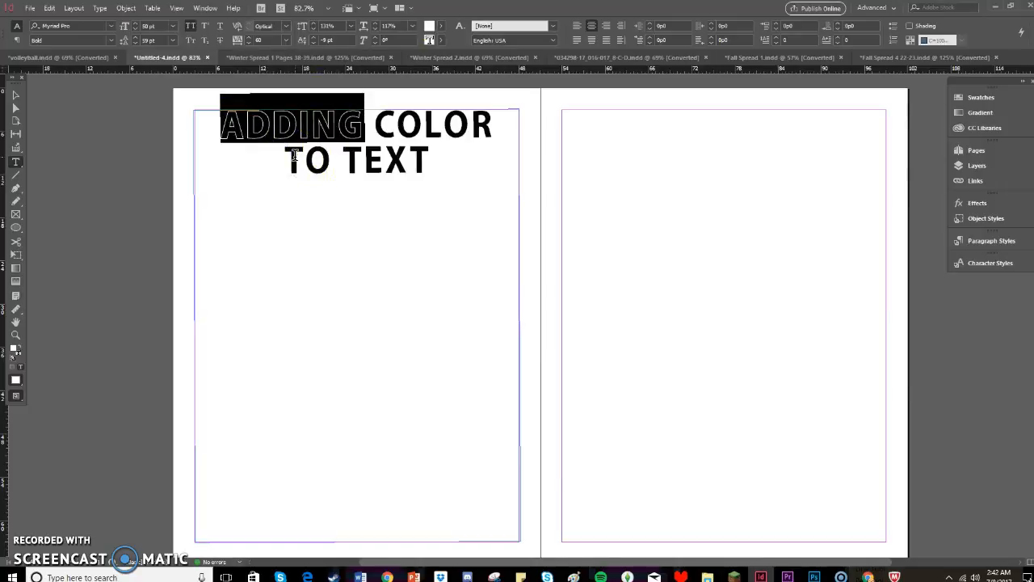
# Set the stroke of ADDING to [None] and check the word both selected and deselected.
pyautogui.click(442, 39)
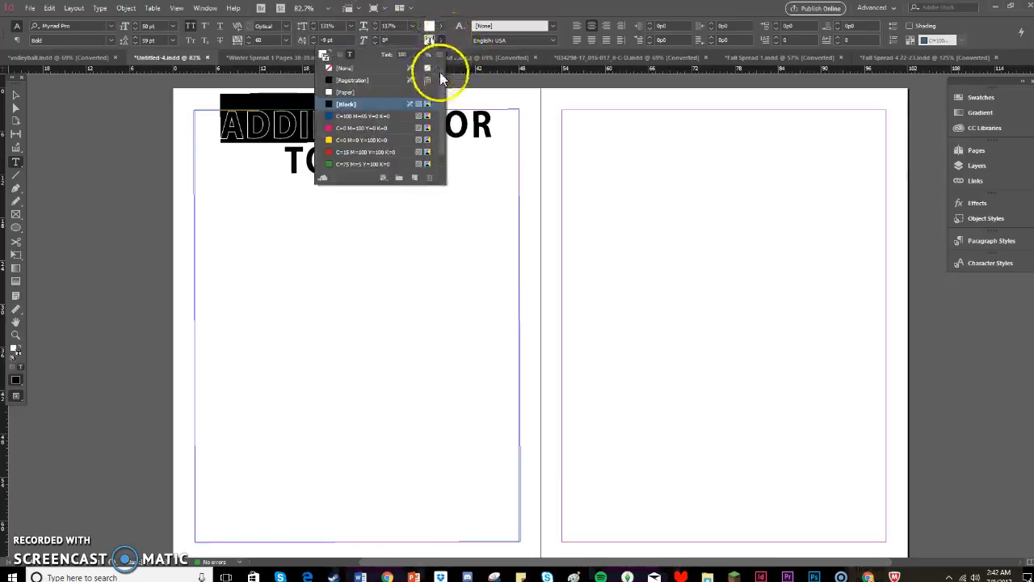
pyautogui.click(343, 69)
pyautogui.click(246, 113)
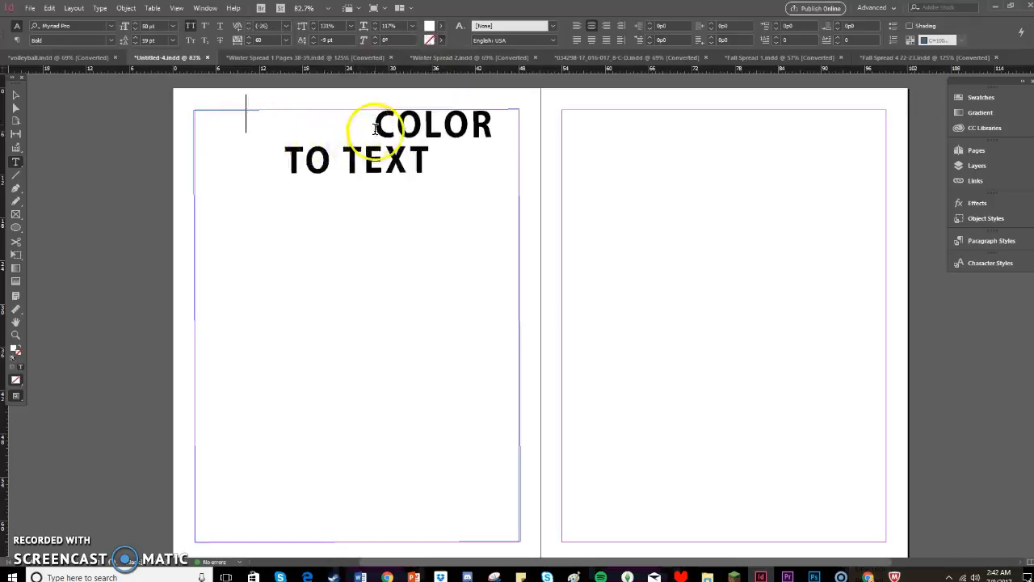
pyautogui.moveTo(363, 122); pyautogui.dragTo(201, 132)
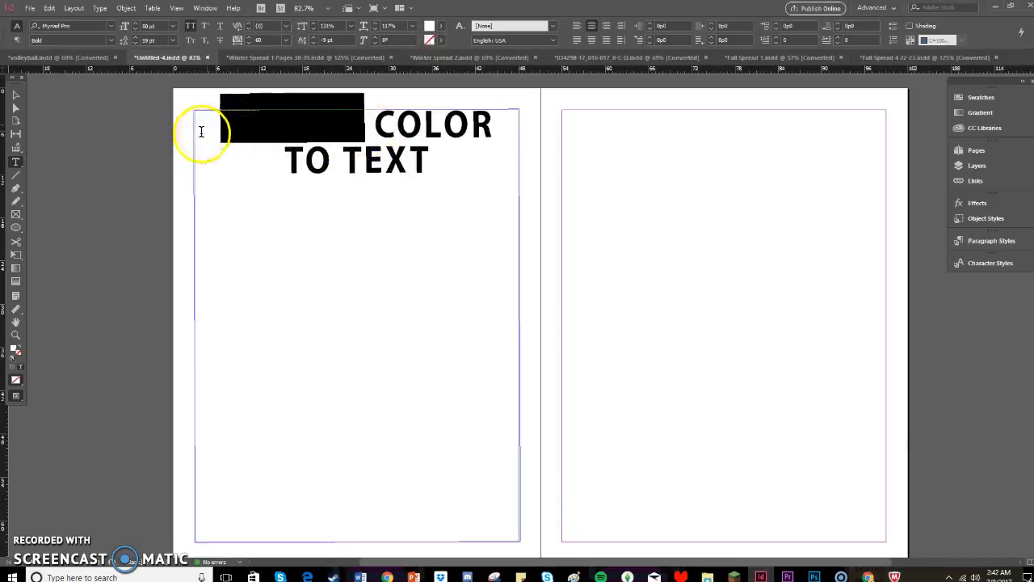
pyautogui.click(272, 201)
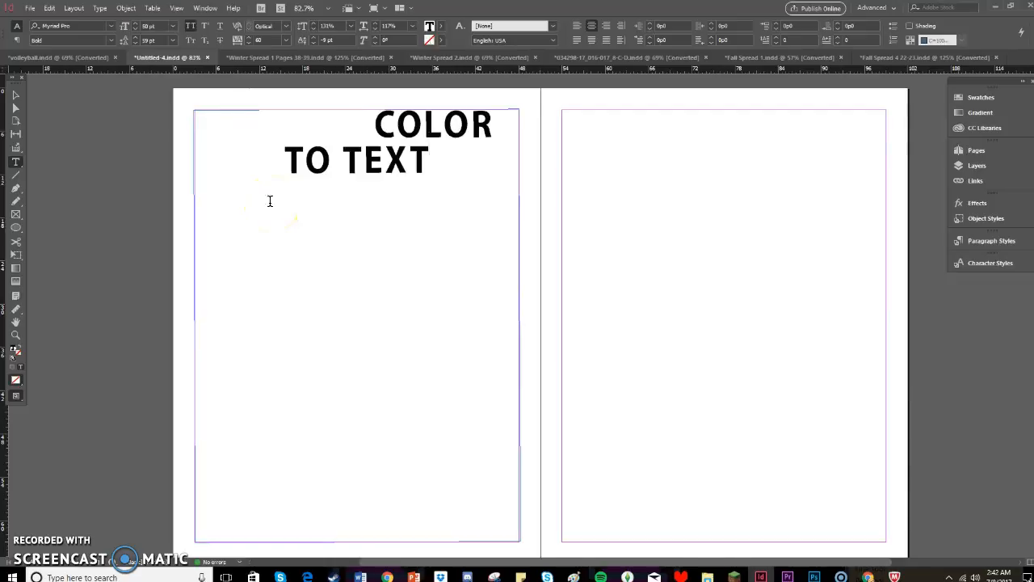
# Reselect ADDING, set its fill to the [Black] swatch and deselect the word.
pyautogui.click(17, 96)
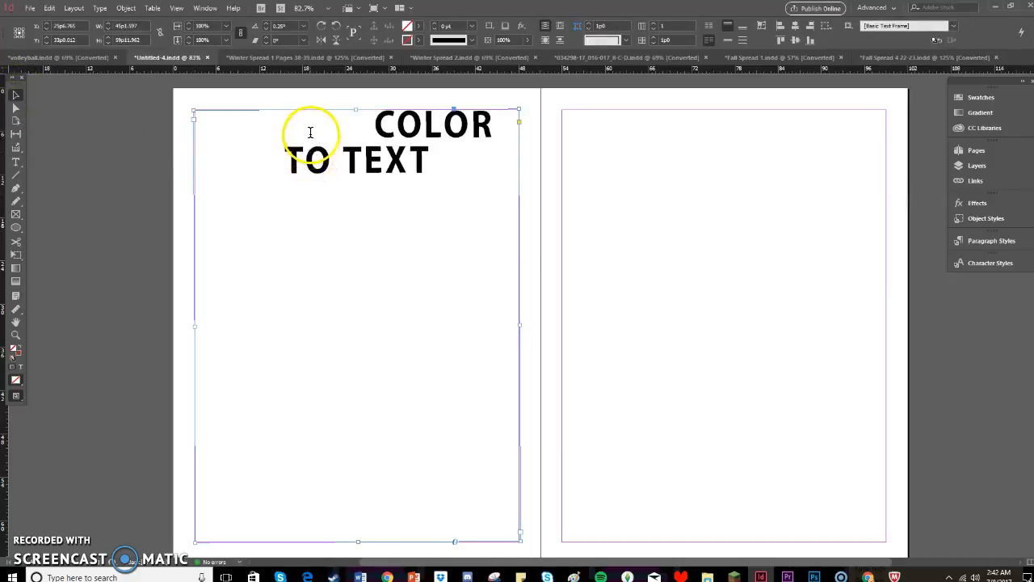
pyautogui.doubleClick(372, 121)
pyautogui.moveTo(372, 121); pyautogui.dragTo(273, 99)
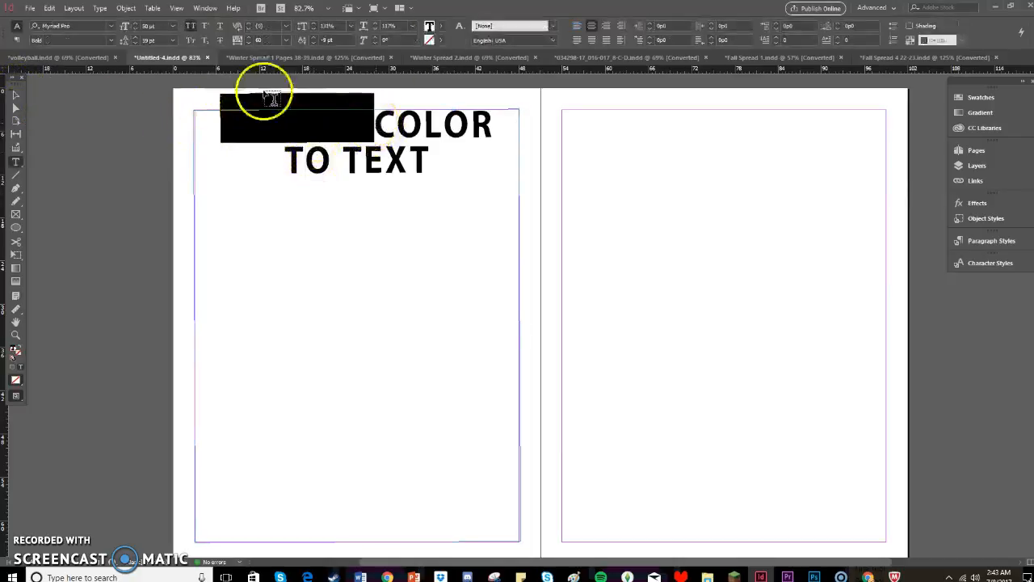
pyautogui.click(440, 25)
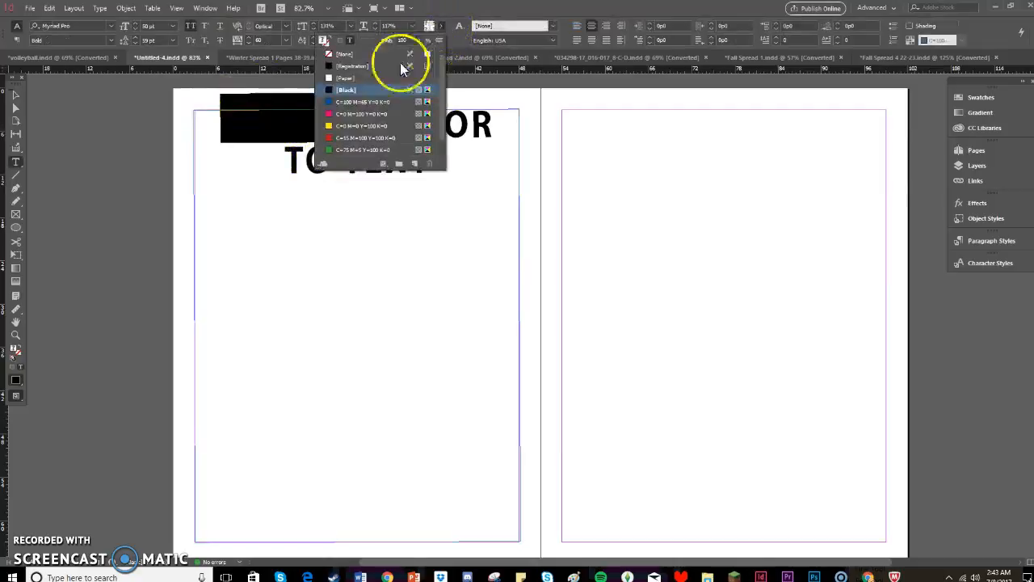
pyautogui.click(346, 91)
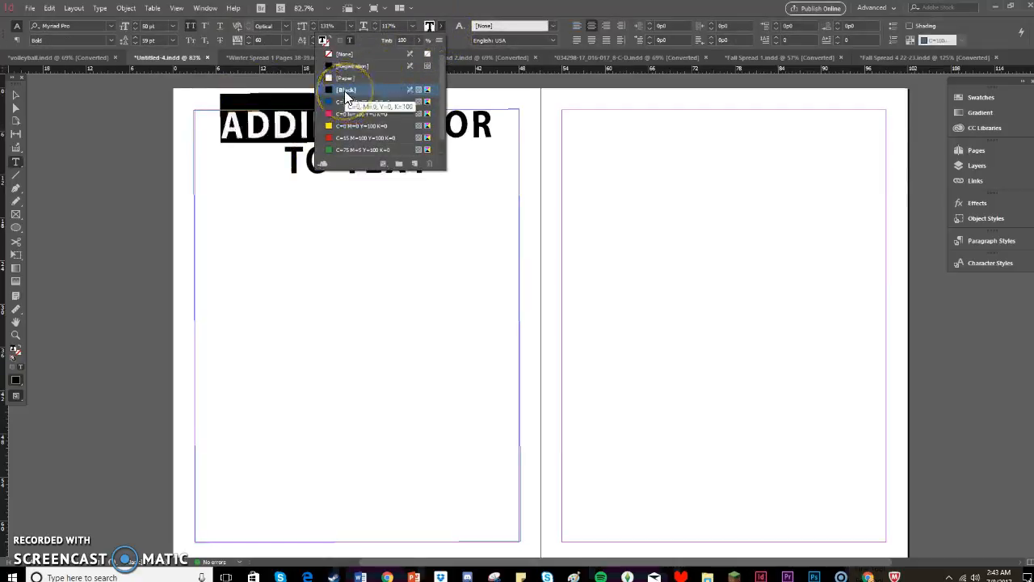
pyautogui.click(253, 150)
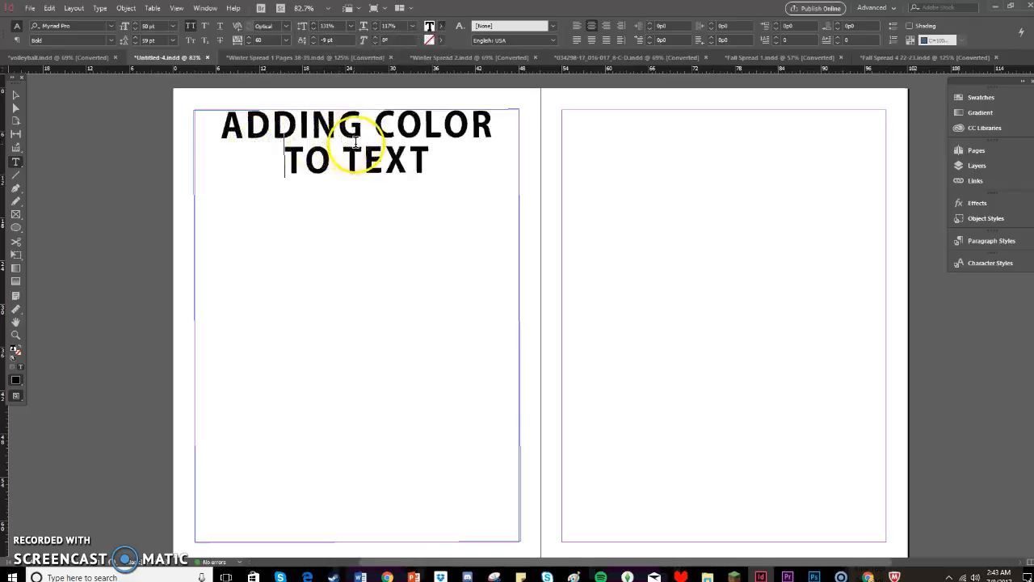
# Highlight the word ADDING and part of the second heading line to examine how selected text looks.
pyautogui.moveTo(363, 128); pyautogui.dragTo(219, 132)
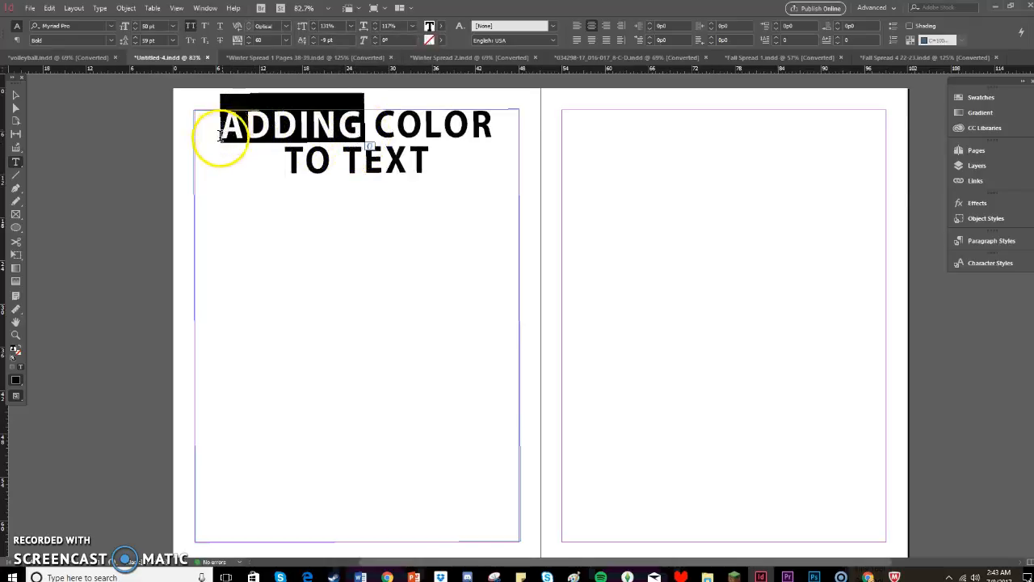
pyautogui.click(347, 157)
pyautogui.moveTo(438, 162); pyautogui.dragTo(300, 161)
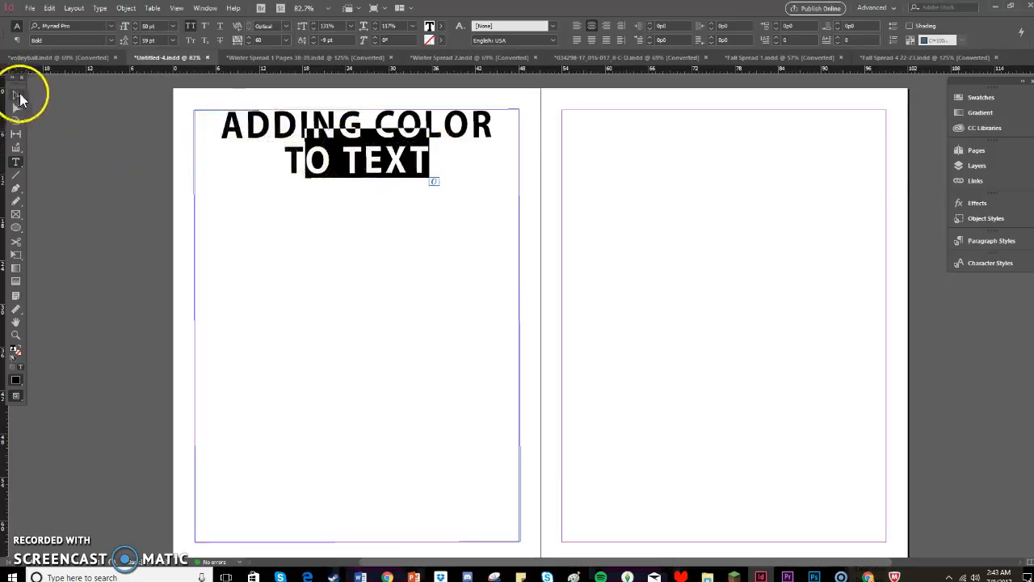
# Select the whole text frame and set its fill to the magenta C=0 M=100 Y=0 K=0 swatch.
pyautogui.click(16, 96)
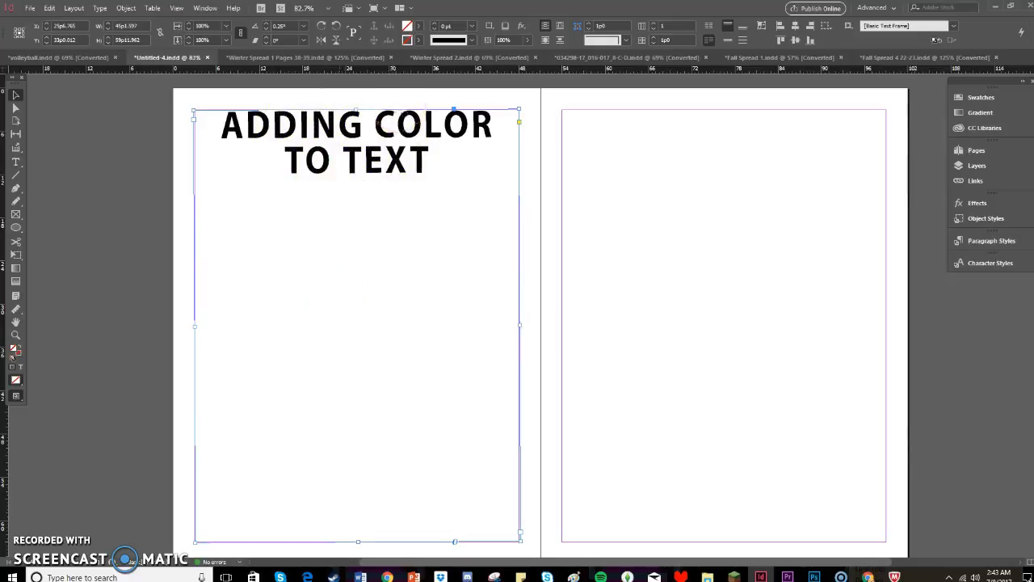
pyautogui.click(418, 28)
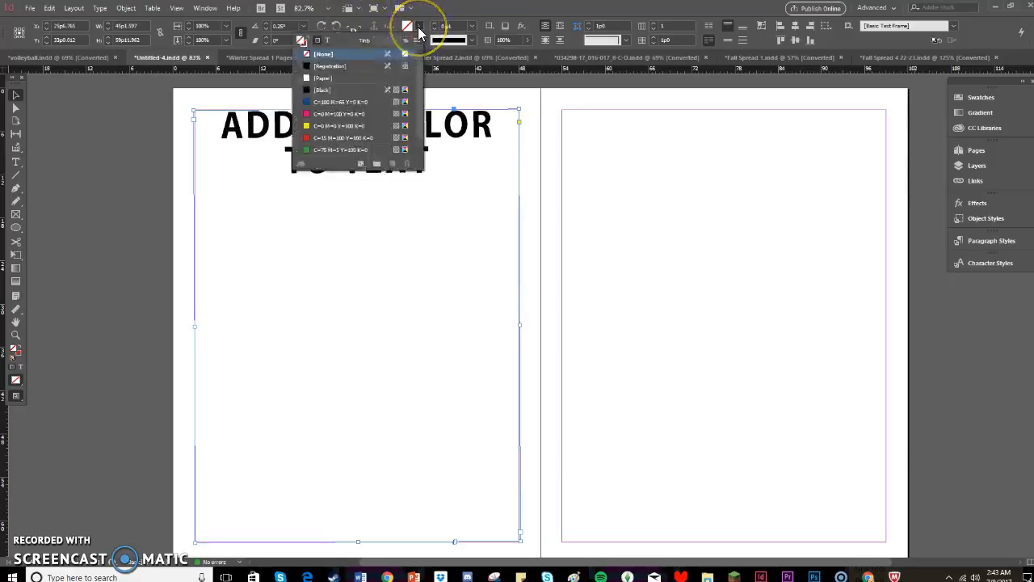
pyautogui.click(348, 103)
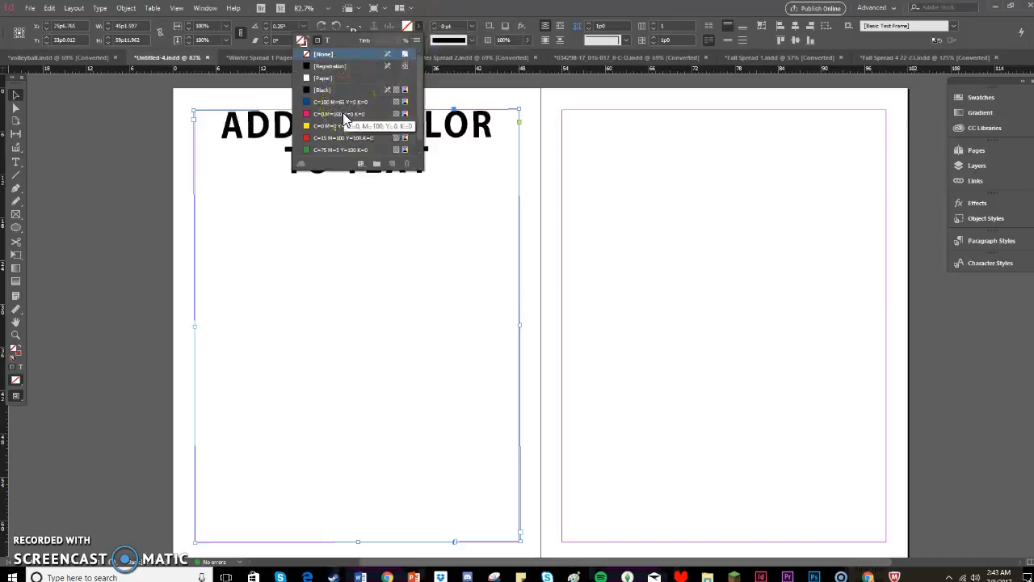
pyautogui.click(345, 115)
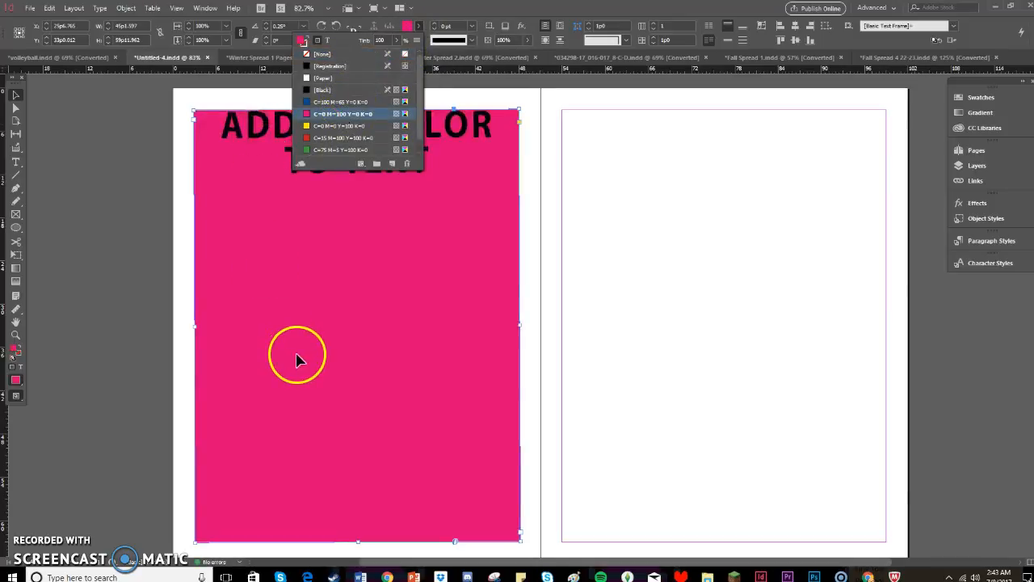
pyautogui.click(357, 306)
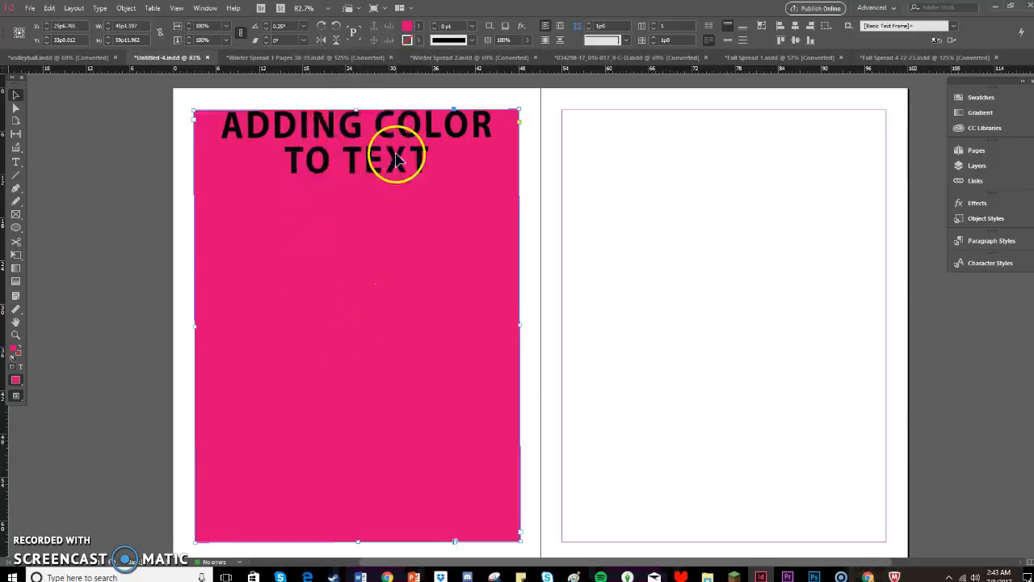
# Set the text frame's stroke to the blue C=100 M=65 Y=0 K=0 swatch.
pyautogui.click(409, 40)
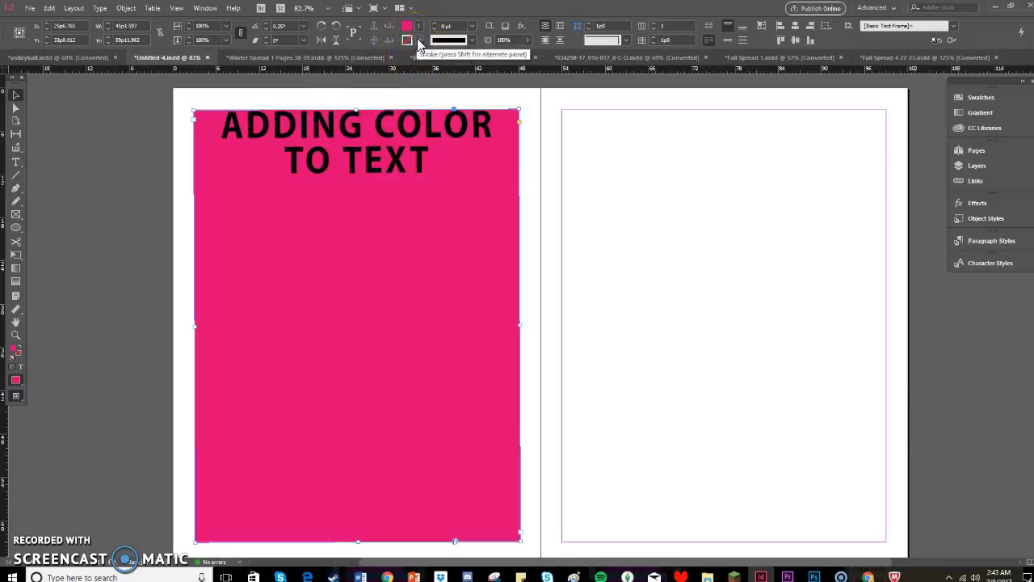
pyautogui.click(418, 40)
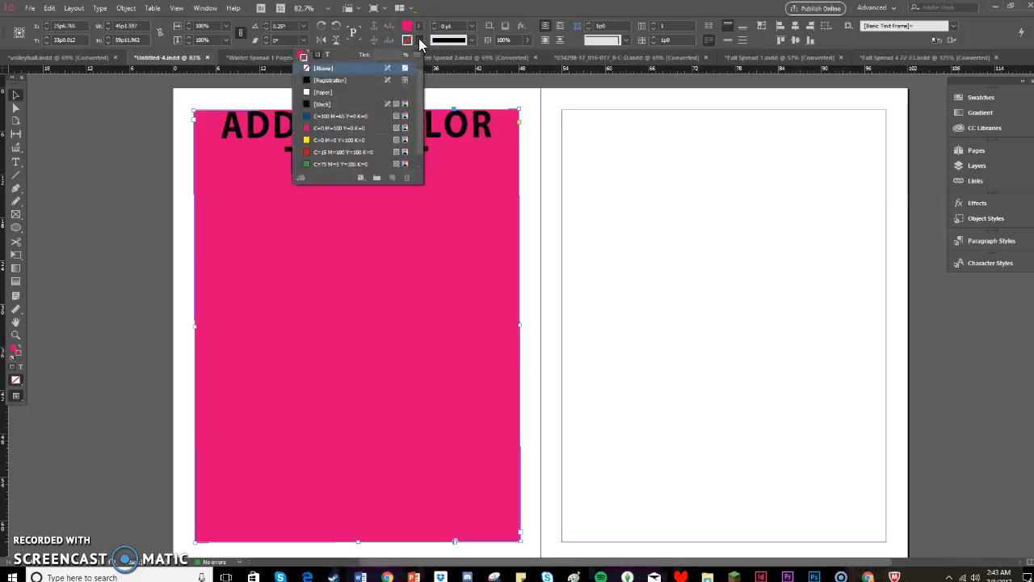
pyautogui.click(340, 117)
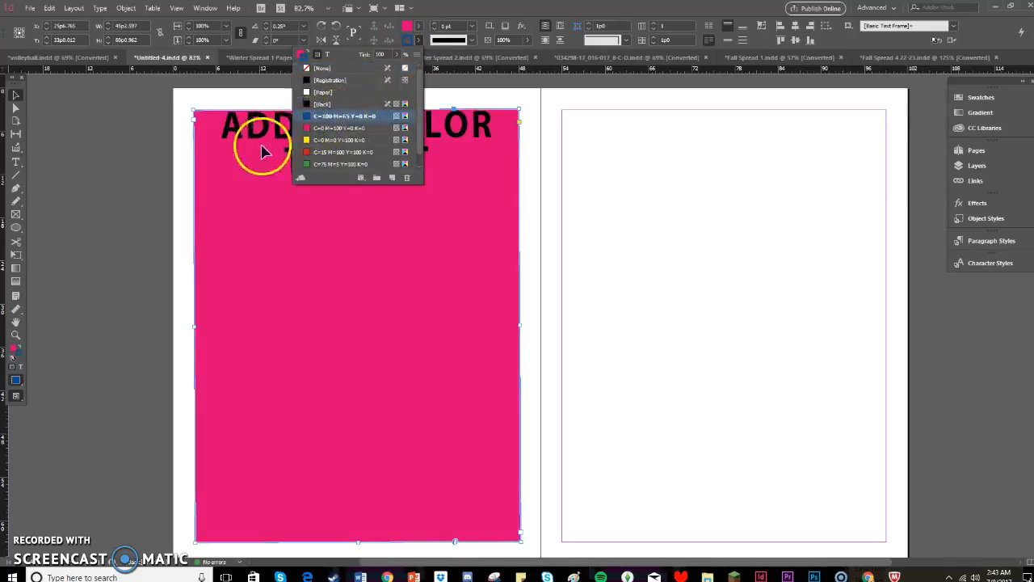
pyautogui.click(463, 220)
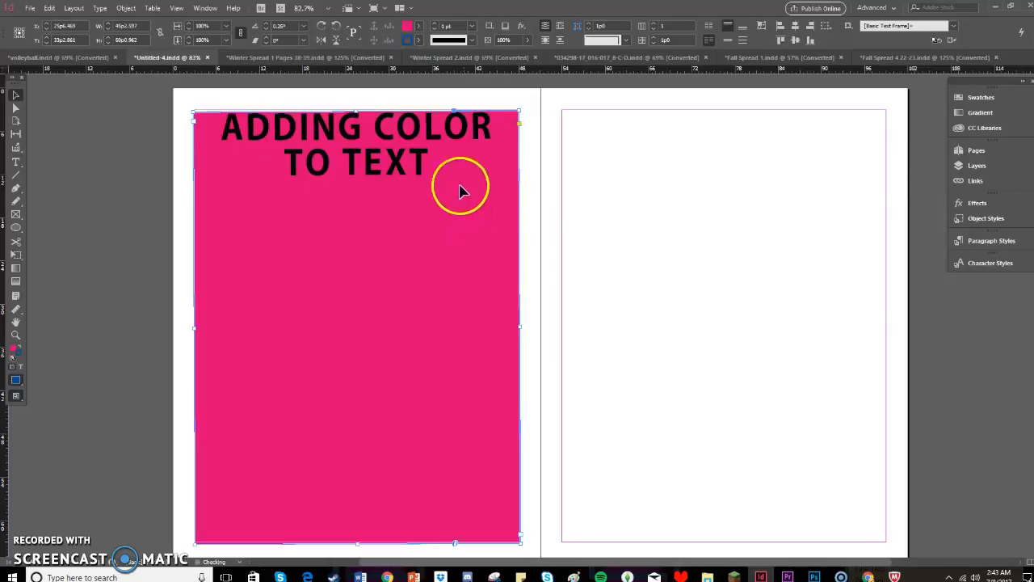
pyautogui.click(474, 156)
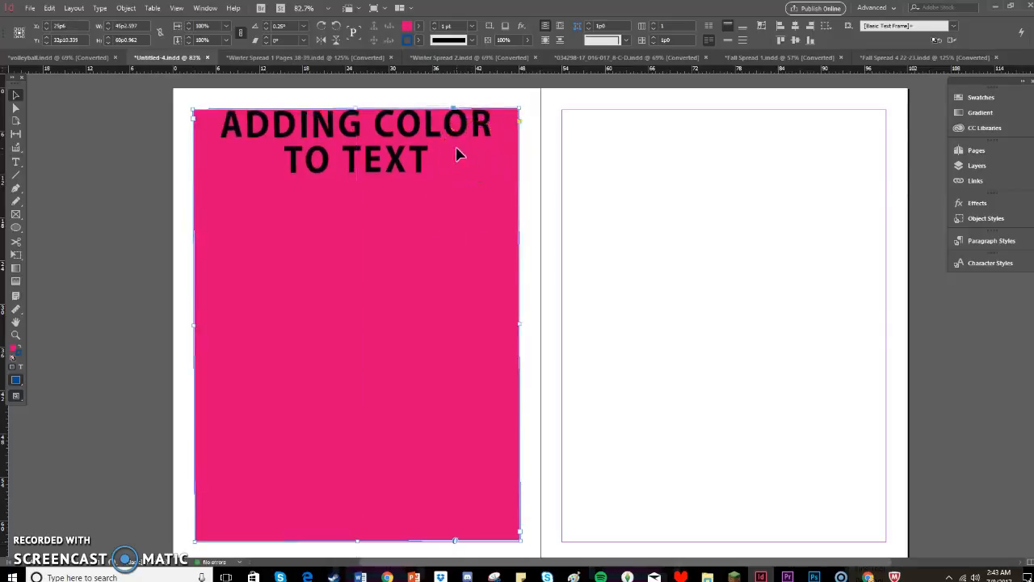
# Insert an empty line above the heading to move it down from the frame's upper edge.
pyautogui.click(180, 143)
pyautogui.doubleClick(227, 129)
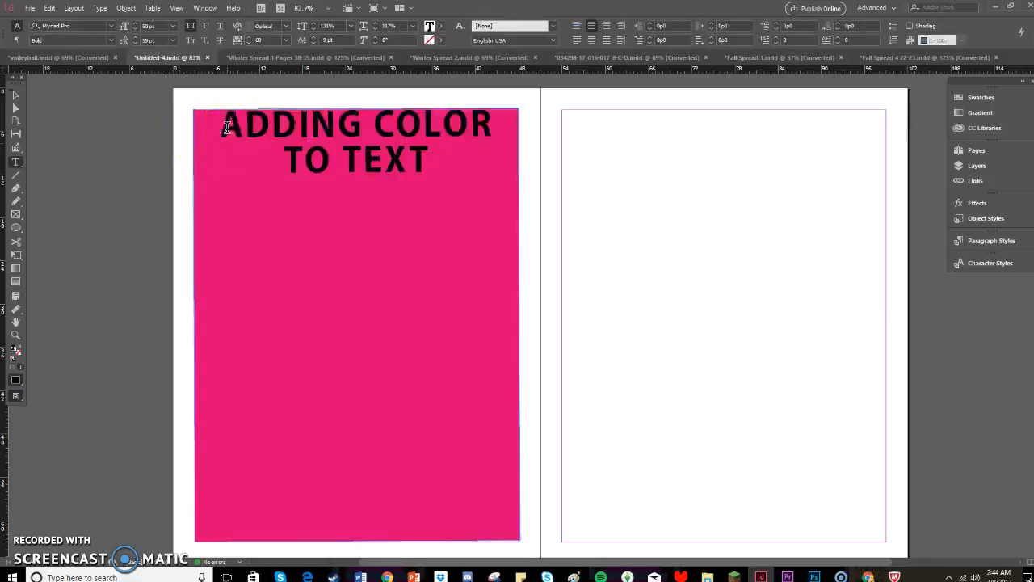
pyautogui.press('Return')
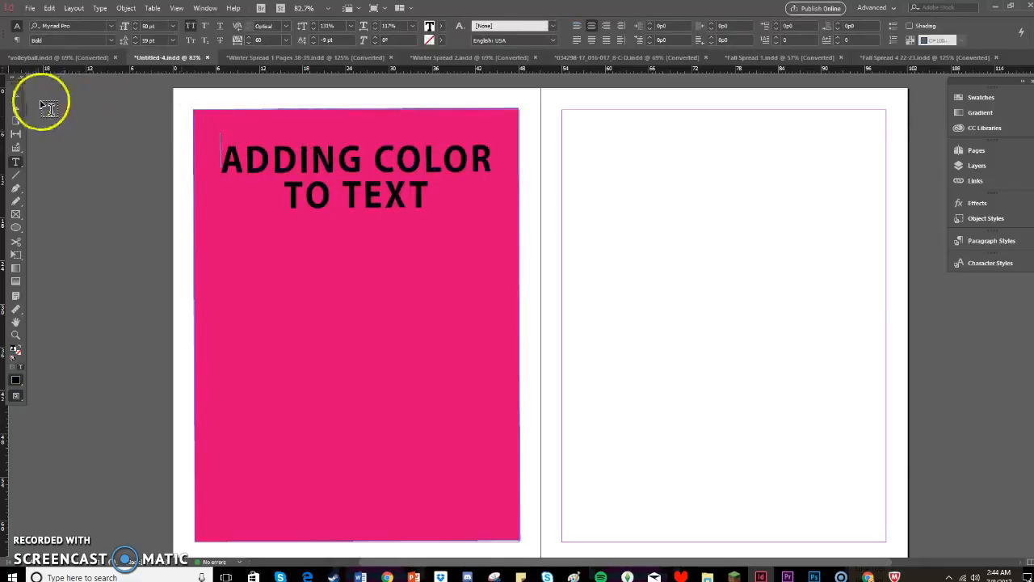
pyautogui.click(15, 95)
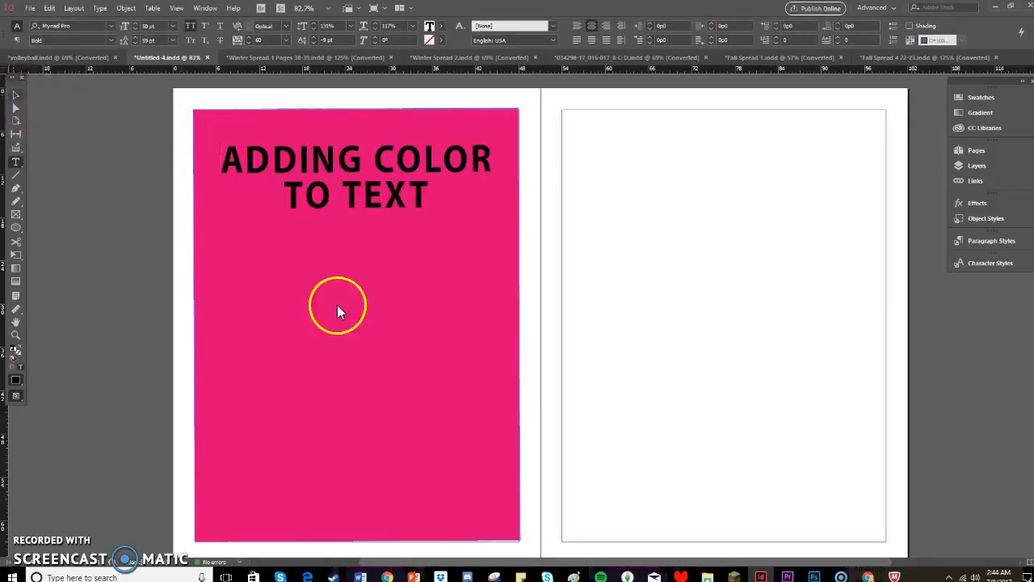
# Increase the text frame's stroke weight to 15 pt and deselect the frame.
pyautogui.click(278, 130)
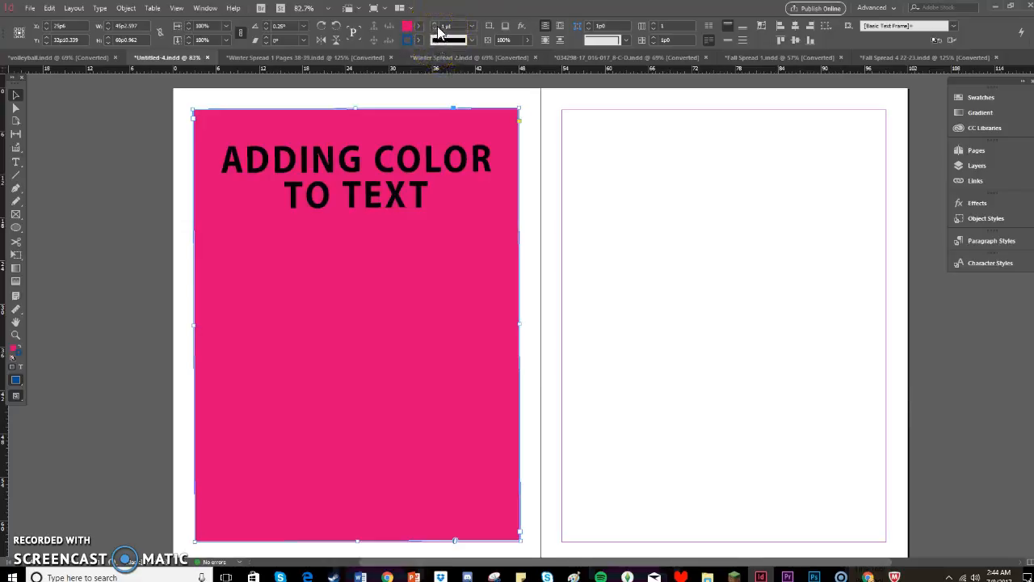
pyautogui.click(437, 26)
pyautogui.click(437, 27)
pyautogui.click(437, 27)
pyautogui.click(437, 27)
pyautogui.click(437, 27)
pyautogui.click(437, 27)
pyautogui.click(437, 27)
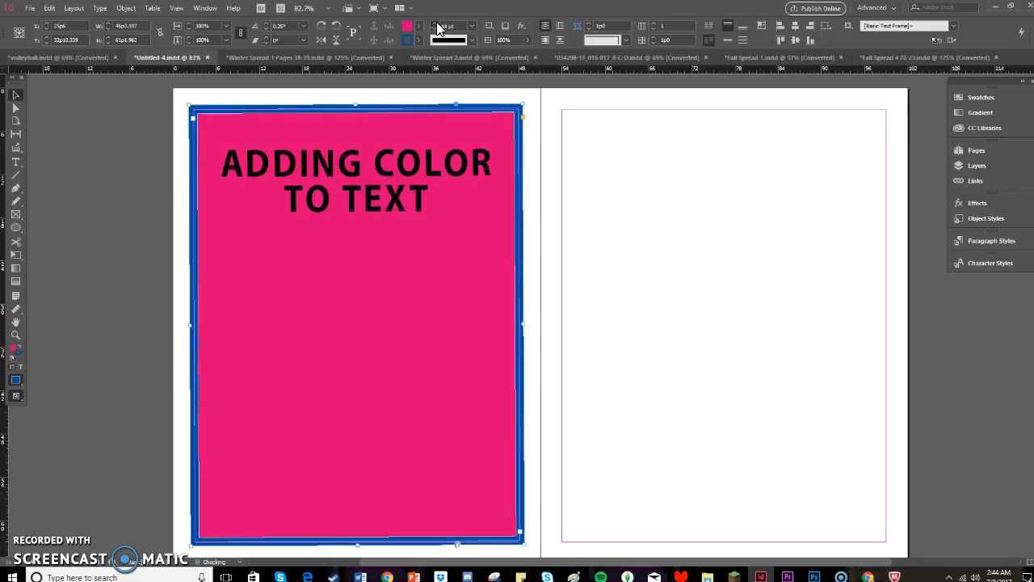
pyautogui.click(542, 113)
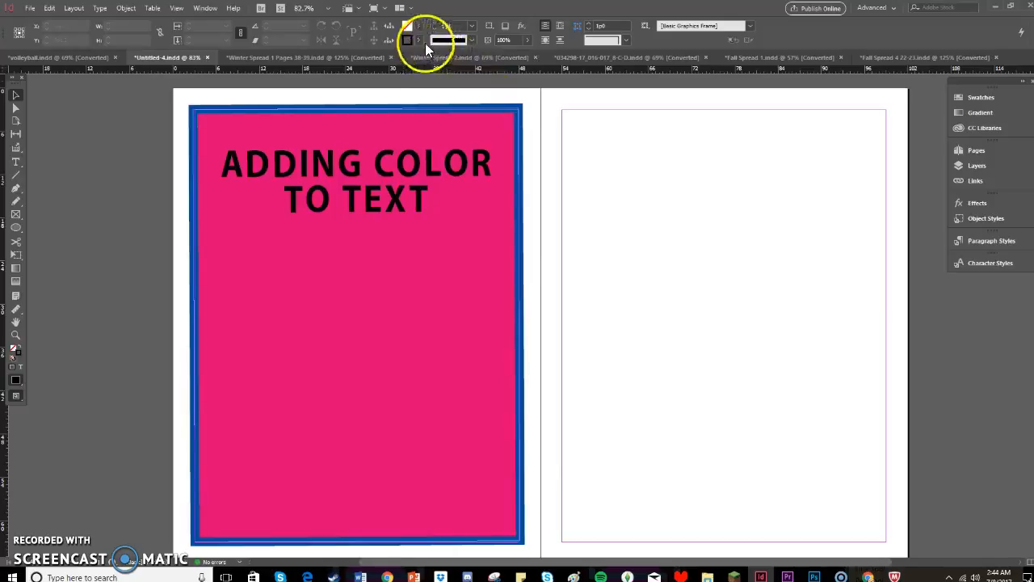
# With nothing selected, set the stroke type to Thin - Thick, then check the frame's border selected and deselected.
pyautogui.click(468, 38)
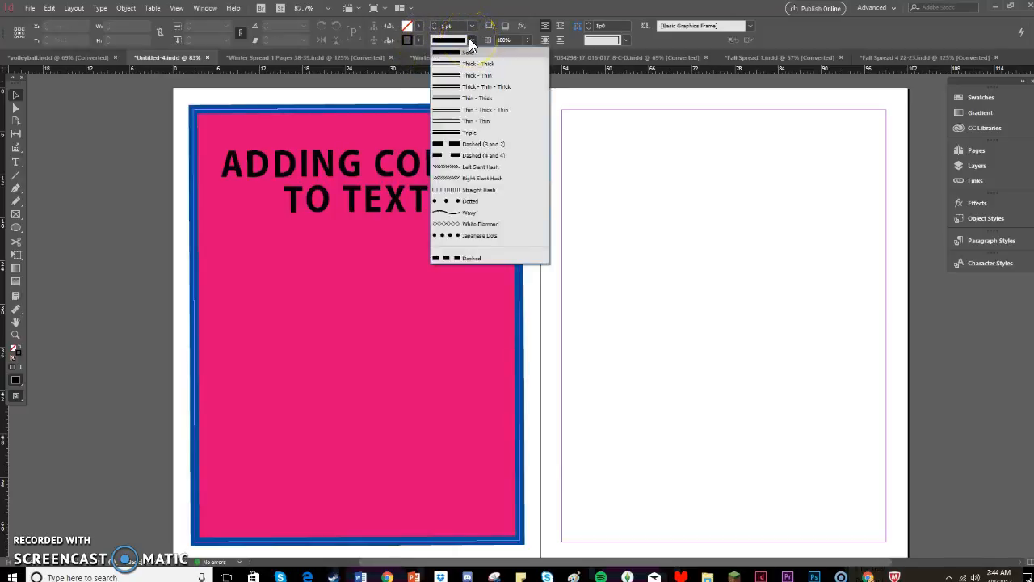
pyautogui.click(456, 98)
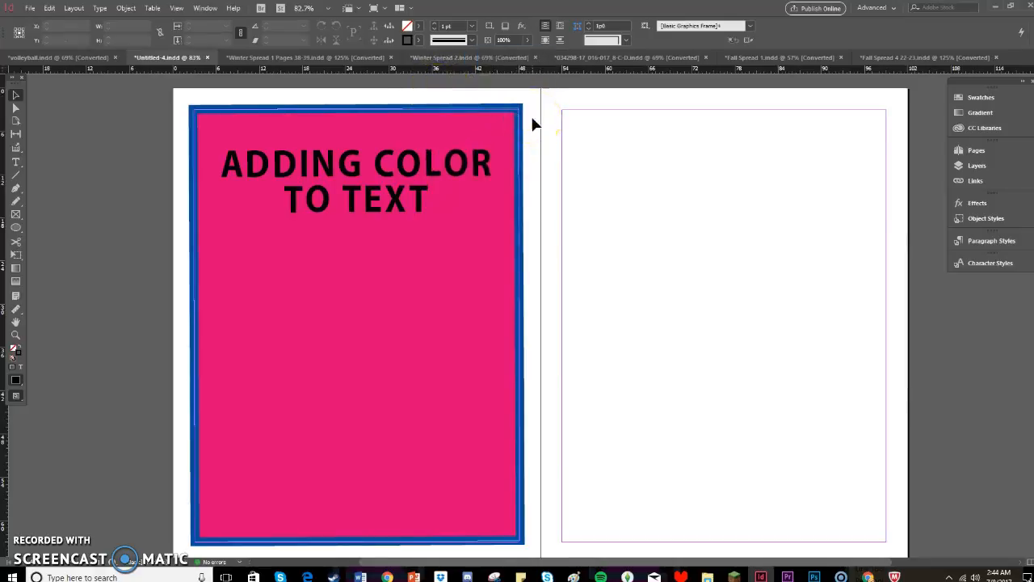
pyautogui.click(466, 144)
pyautogui.click(439, 94)
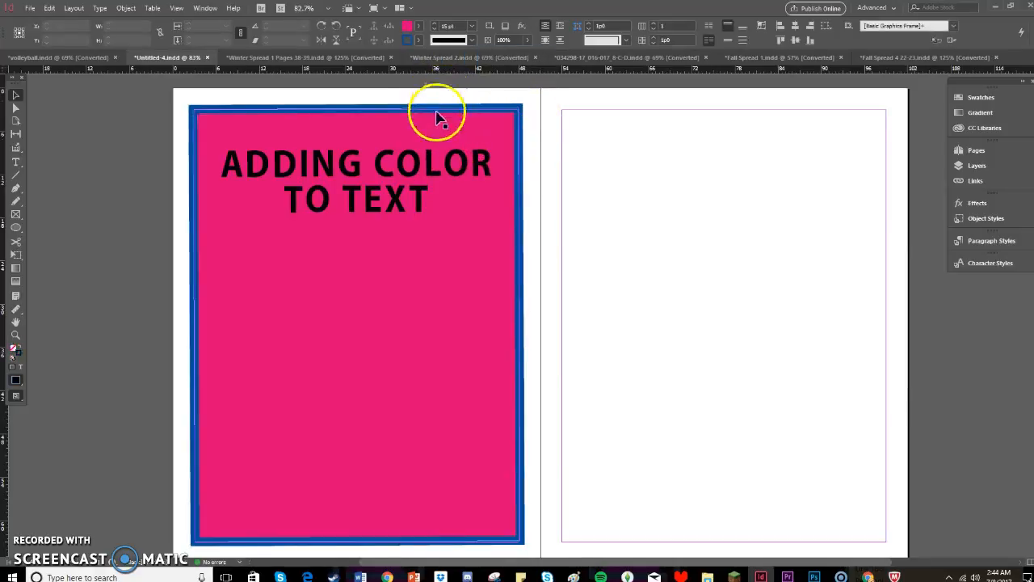
pyautogui.click(431, 126)
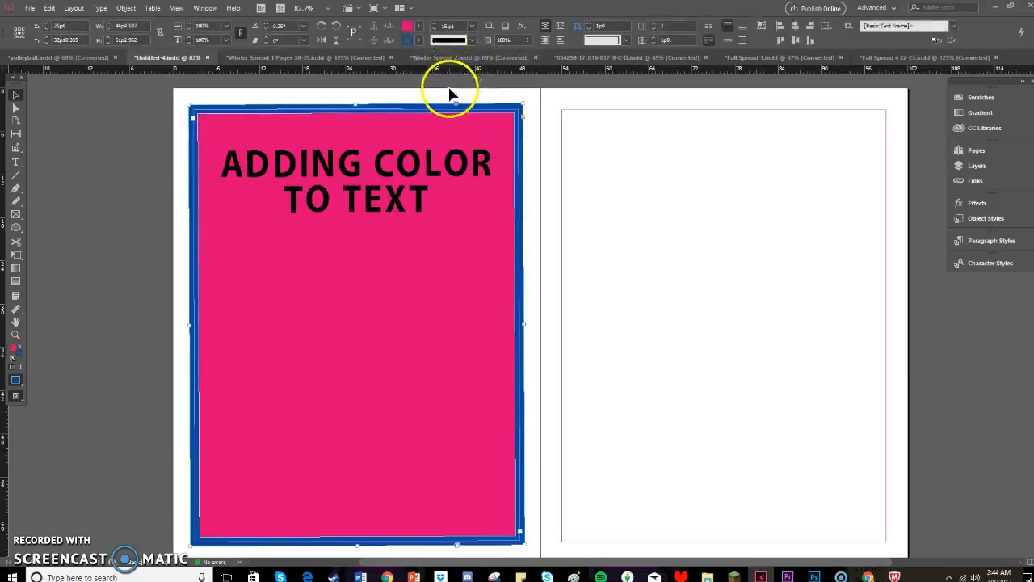
pyautogui.click(448, 97)
pyautogui.click(448, 97)
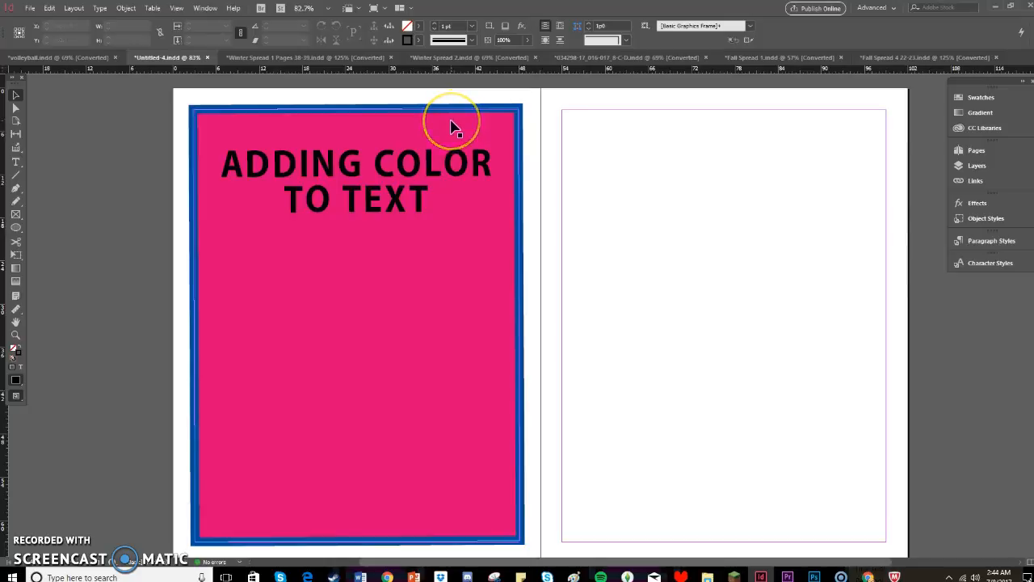
# Reselect the text frame, reduce its stroke weight to a thin outline and deselect it.
pyautogui.click(452, 125)
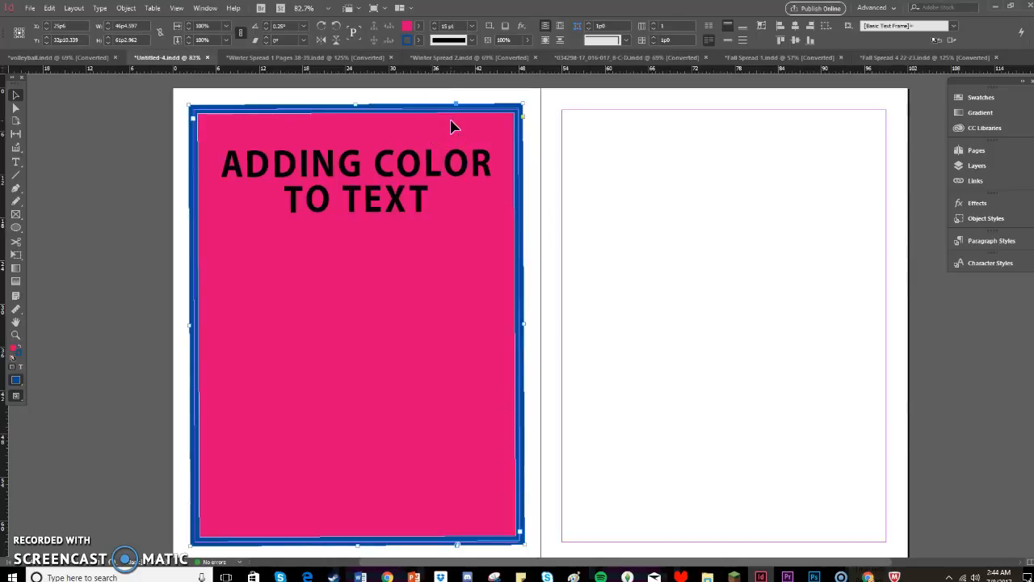
pyautogui.click(434, 29)
pyautogui.click(435, 30)
pyautogui.click(435, 29)
pyautogui.click(434, 29)
pyautogui.click(434, 29)
pyautogui.click(435, 29)
pyautogui.click(435, 29)
pyautogui.click(434, 29)
pyautogui.click(457, 100)
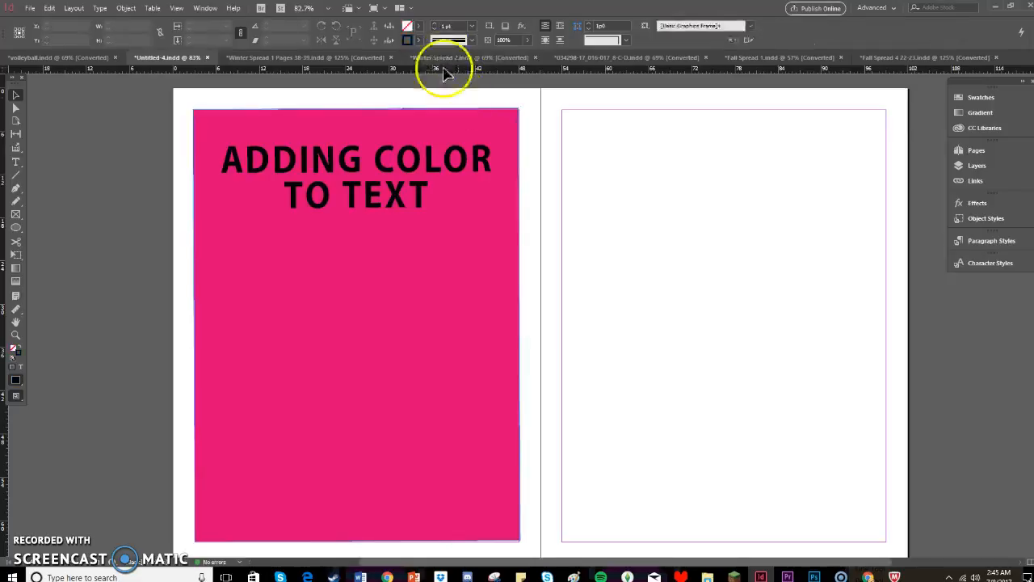
# Reselect the text frame, raise its stroke weight to 7 pt and deselect it.
pyautogui.click(438, 138)
pyautogui.click(436, 23)
pyautogui.click(436, 24)
pyautogui.click(436, 24)
pyautogui.click(436, 24)
pyautogui.click(436, 23)
pyautogui.click(437, 23)
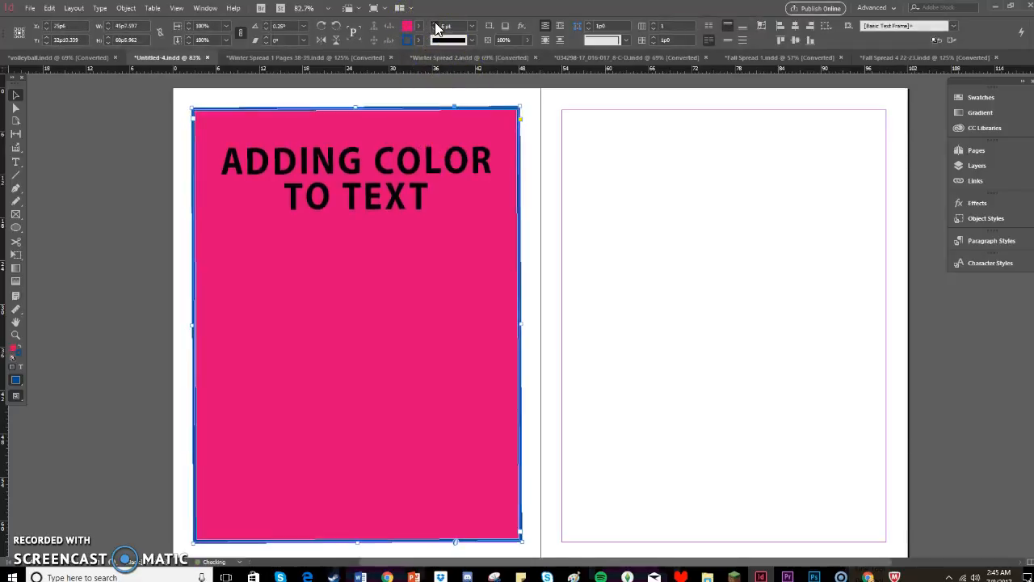
pyautogui.click(526, 160)
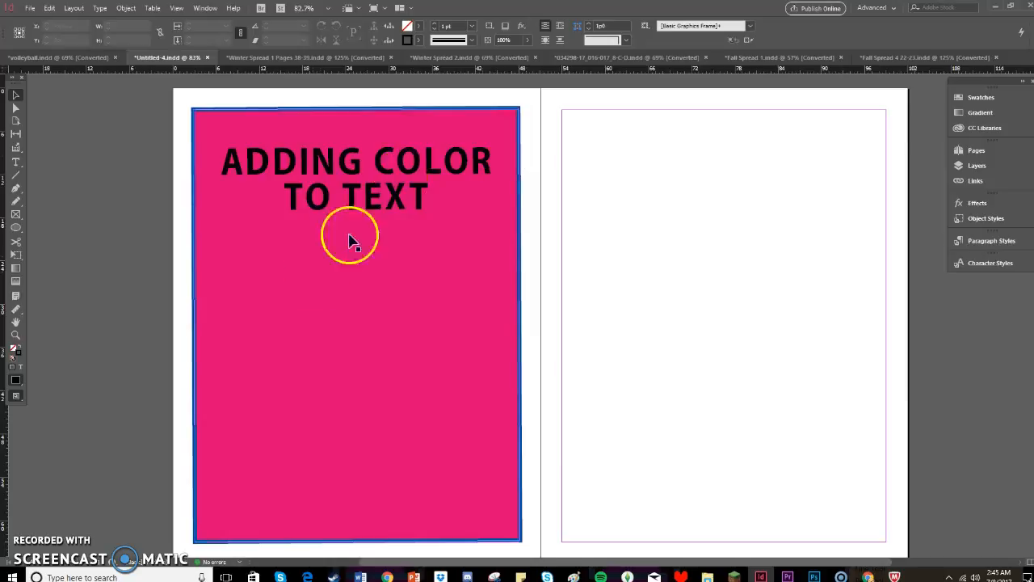
# Fill the letter A of ADDING in the heading with the yellow swatch C=0 M=0 Y=100 K=0.
pyautogui.click(364, 167)
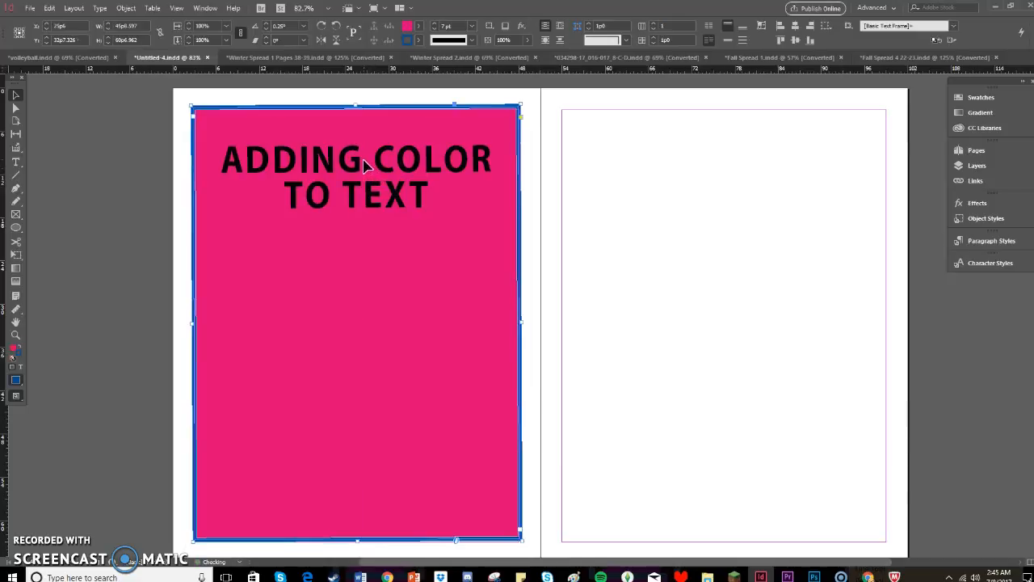
pyautogui.doubleClick(247, 163)
pyautogui.moveTo(245, 161); pyautogui.dragTo(225, 160)
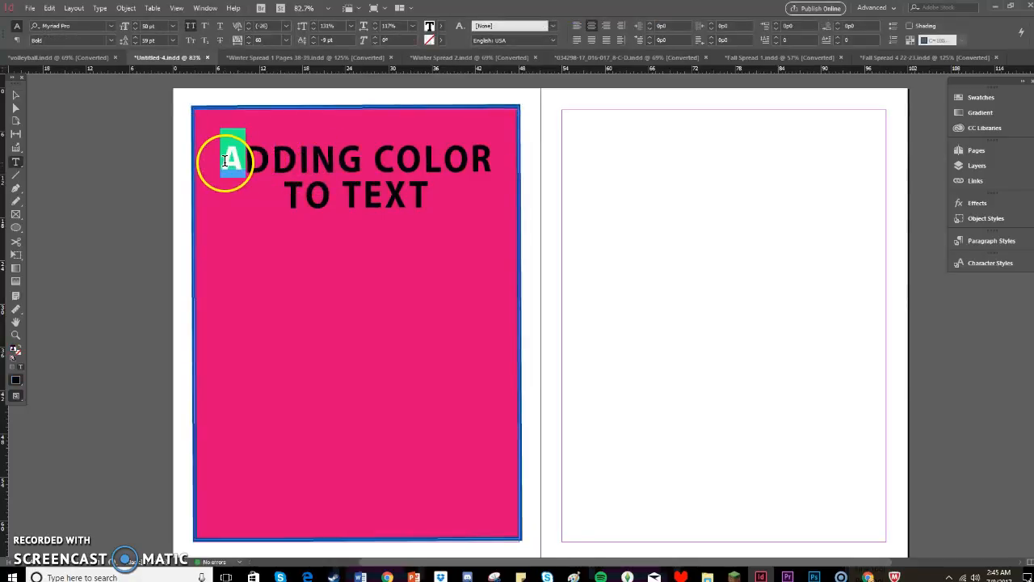
pyautogui.click(442, 28)
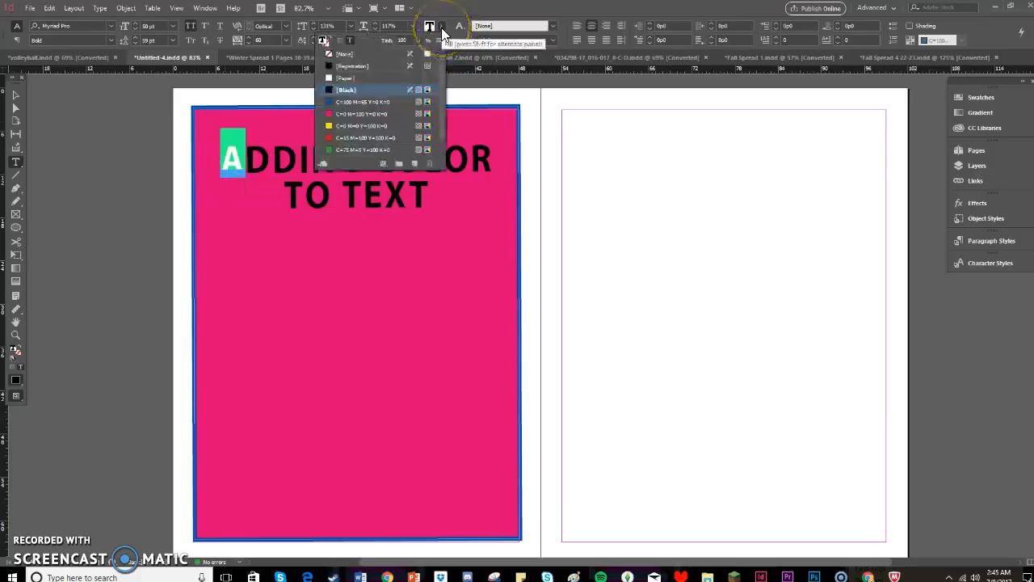
pyautogui.click(351, 127)
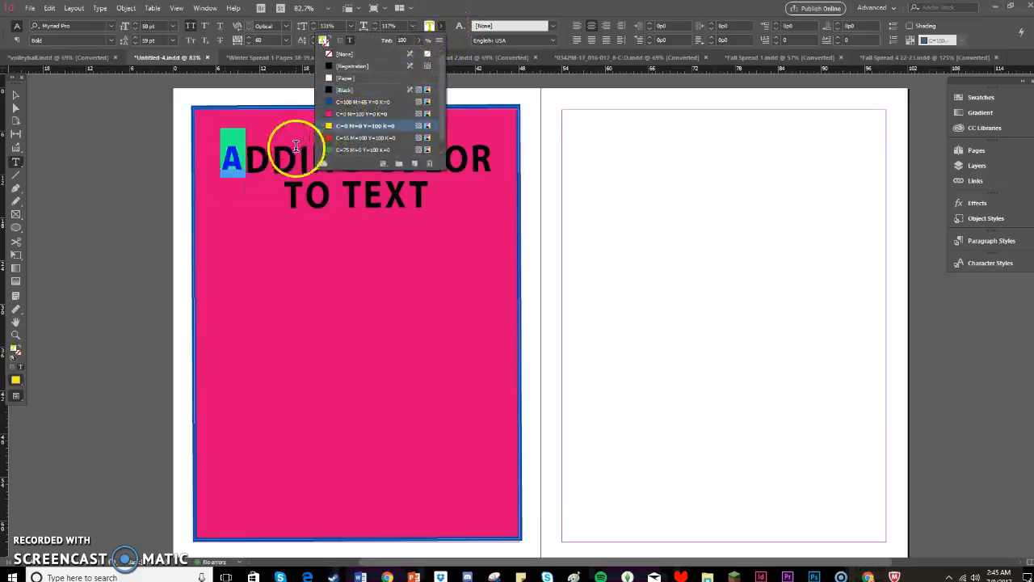
# Fill the first D of ADDING with the red swatch C=15 M=100 Y=100 K=0.
pyautogui.moveTo(273, 161); pyautogui.dragTo(247, 160)
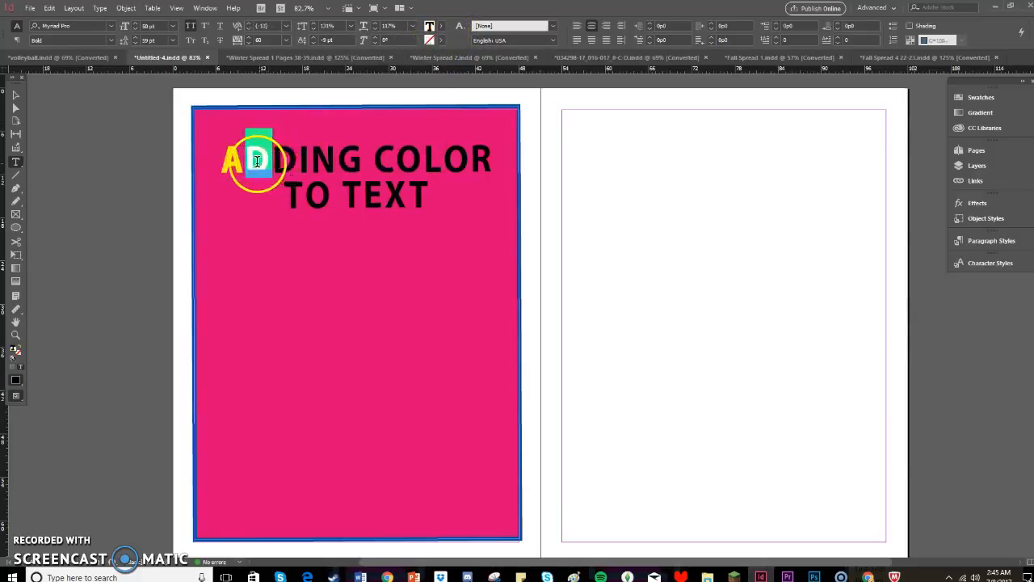
pyautogui.click(442, 28)
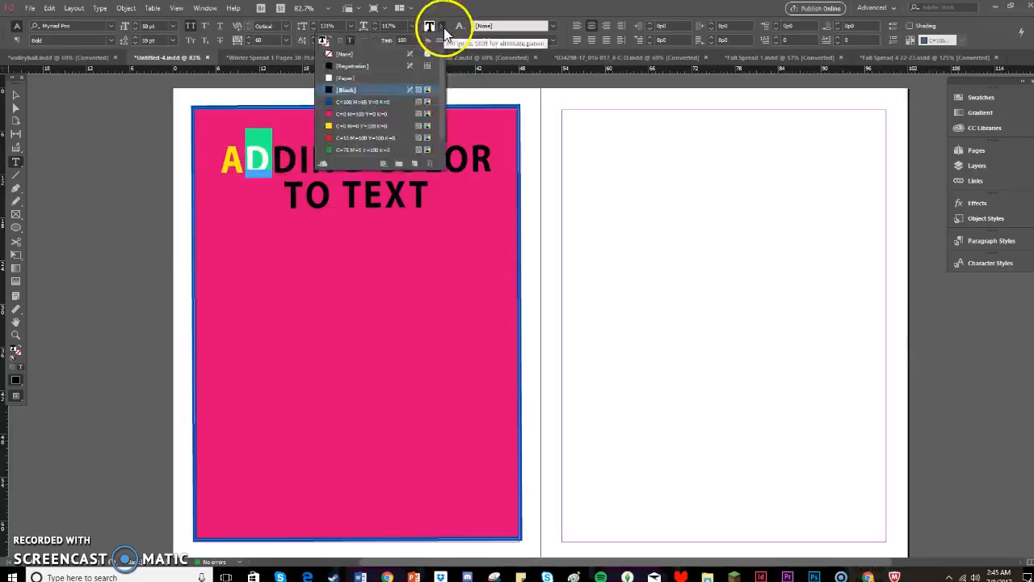
pyautogui.click(350, 138)
pyautogui.click(290, 161)
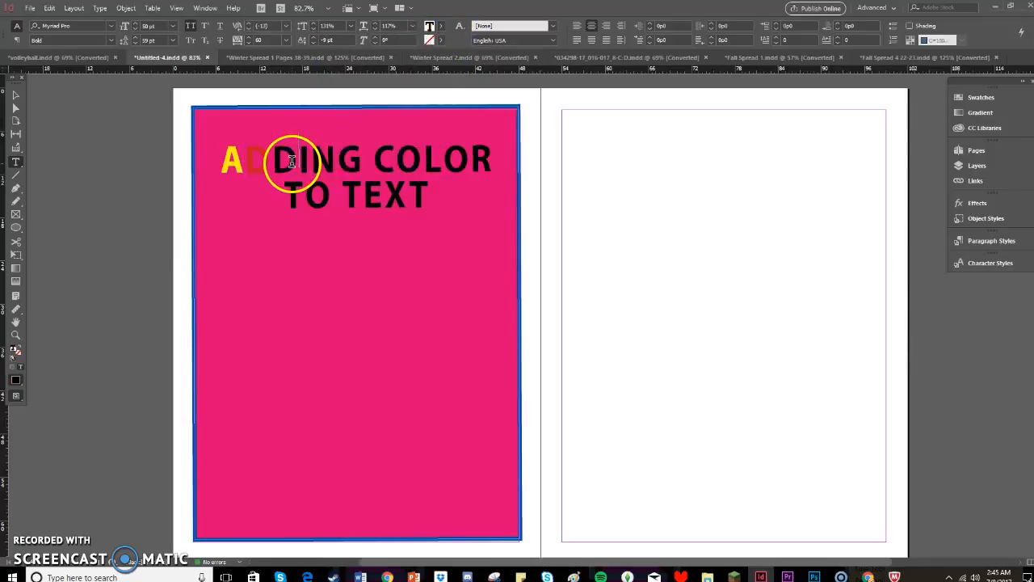
pyautogui.moveTo(289, 164); pyautogui.dragTo(280, 164)
# Select the heading's text frame and change its fill to the [Paper] swatch.
pyautogui.click(18, 96)
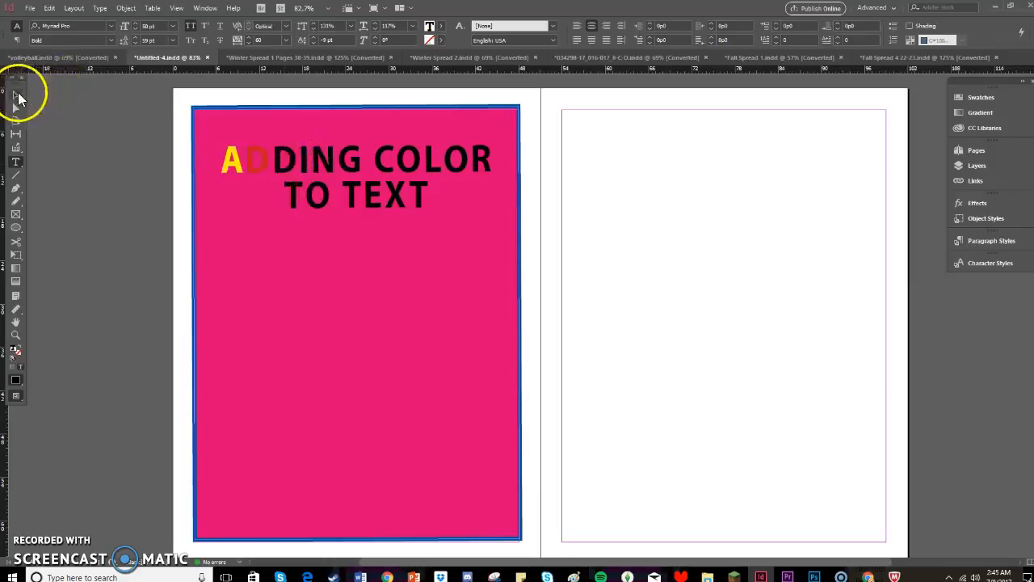
pyautogui.click(329, 240)
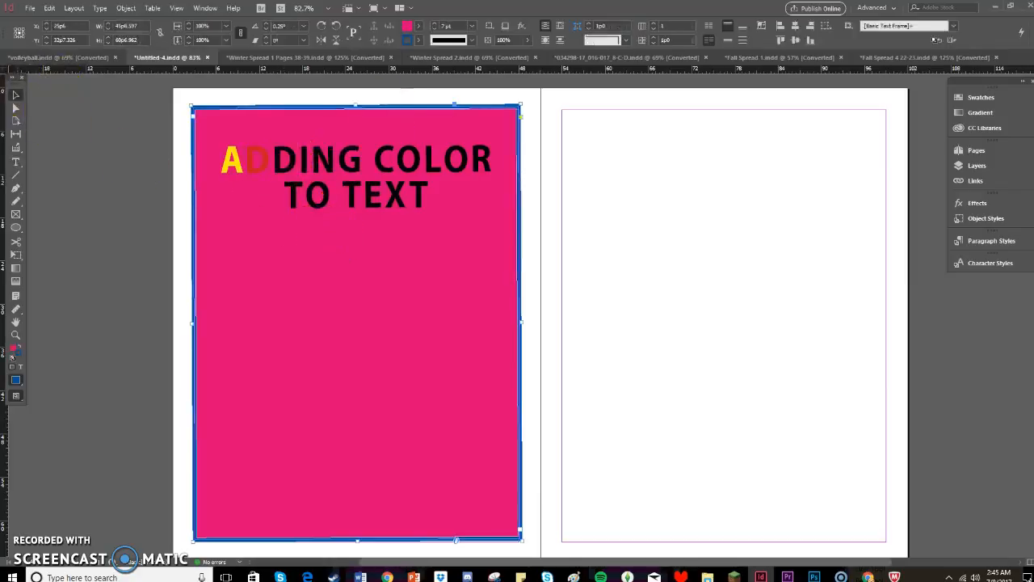
pyautogui.click(420, 26)
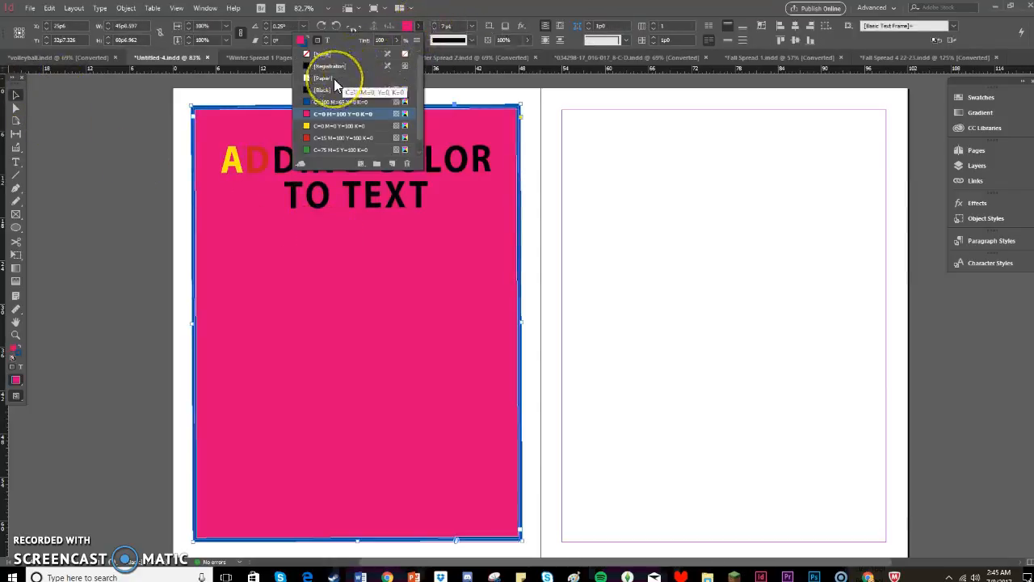
pyautogui.click(334, 78)
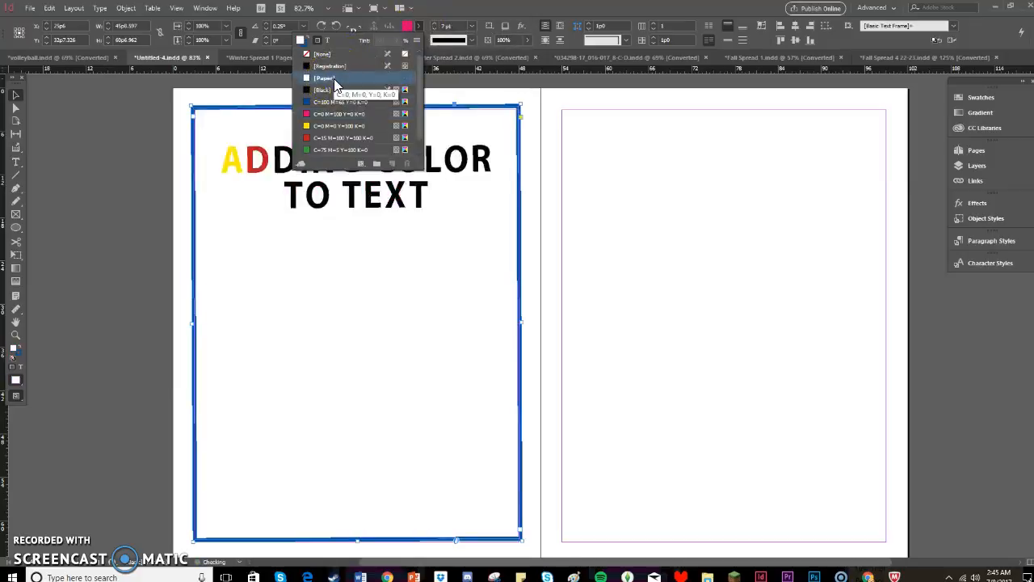
pyautogui.click(451, 160)
# Fill the second D of ADDING with the yellow swatch C=0 M=0 Y=100 K=0 and deselect it.
pyautogui.press('t')
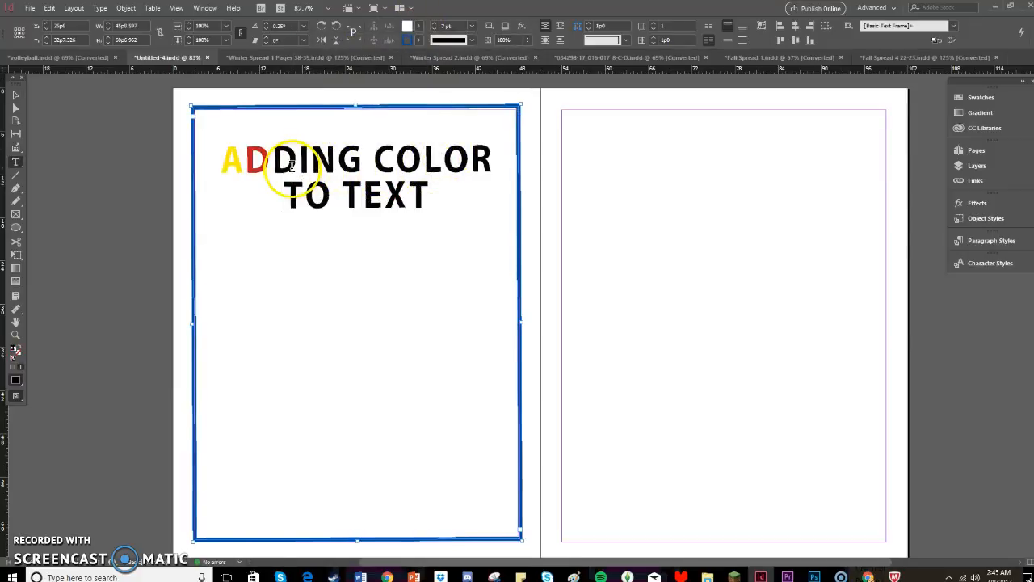
pyautogui.moveTo(273, 160); pyautogui.dragTo(298, 161)
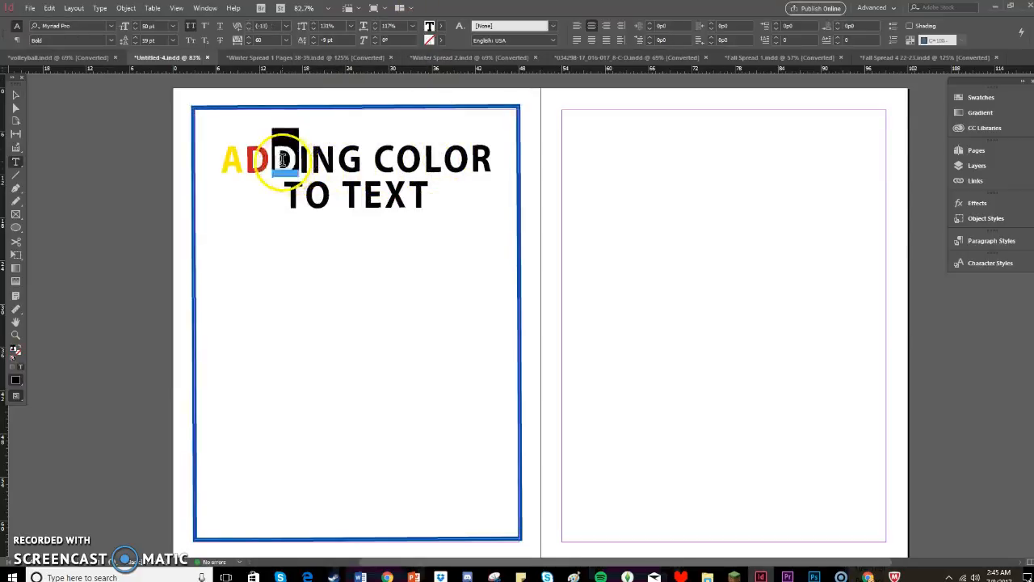
pyautogui.click(442, 28)
pyautogui.click(357, 125)
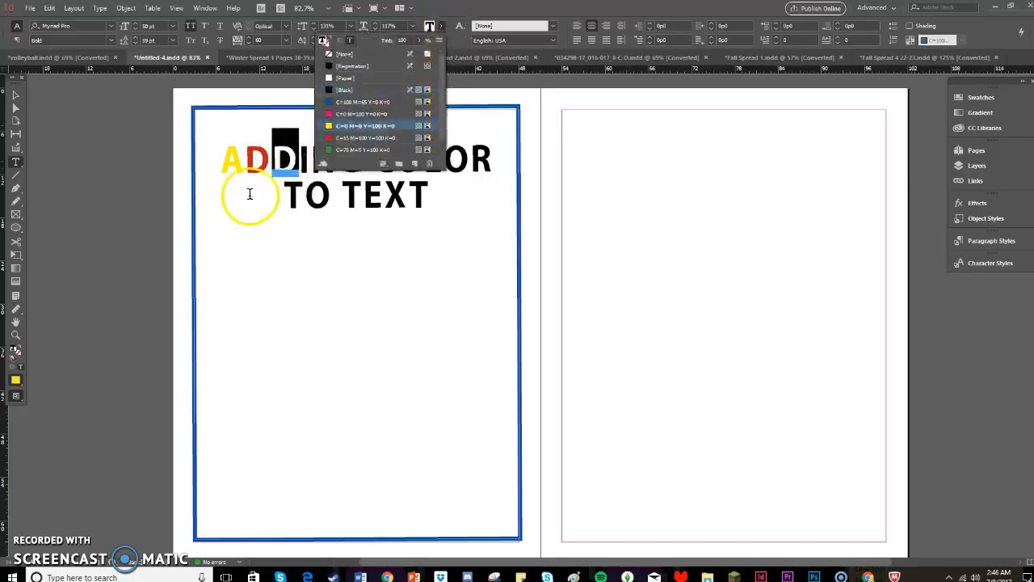
pyautogui.click(250, 194)
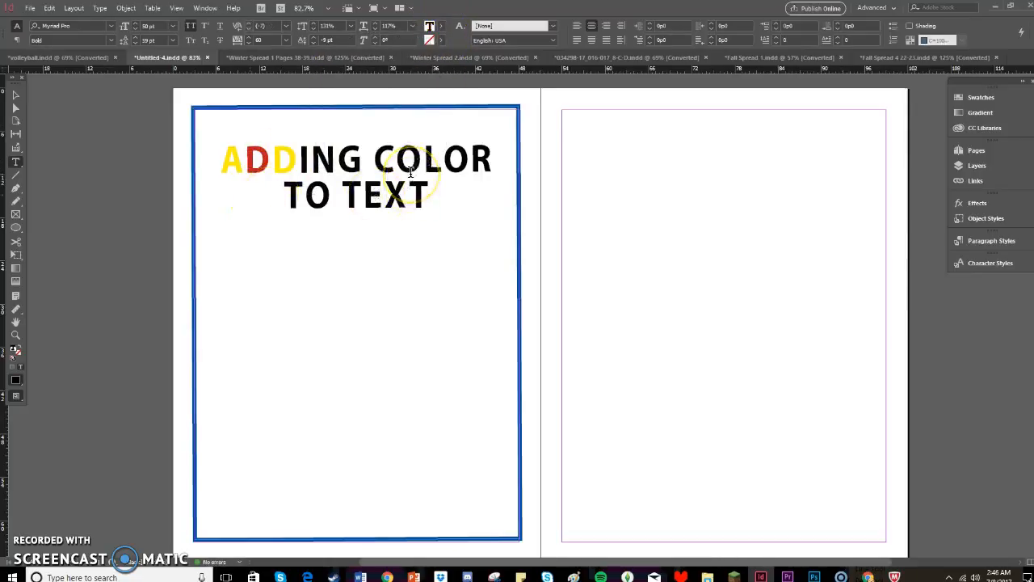